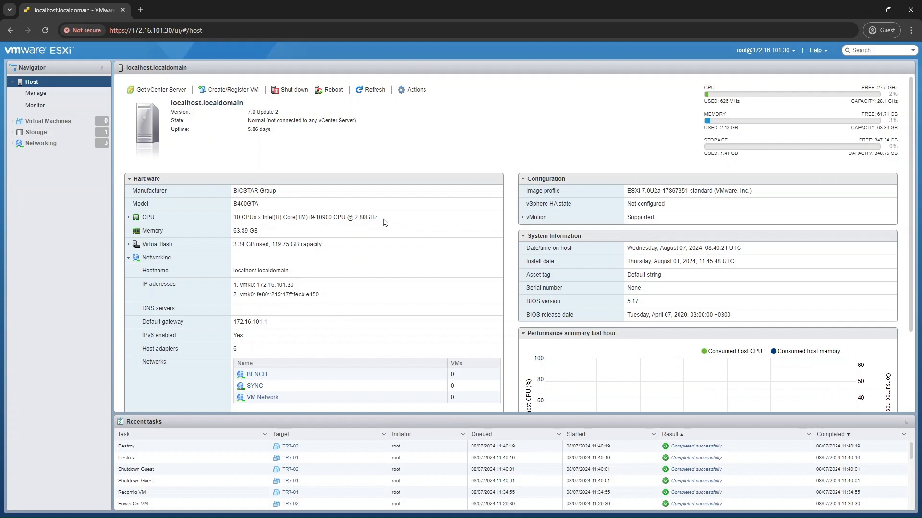
# Start creating a virtual machine on the host, deploying it from an OVF or OVA file.
pyautogui.click(61, 127)
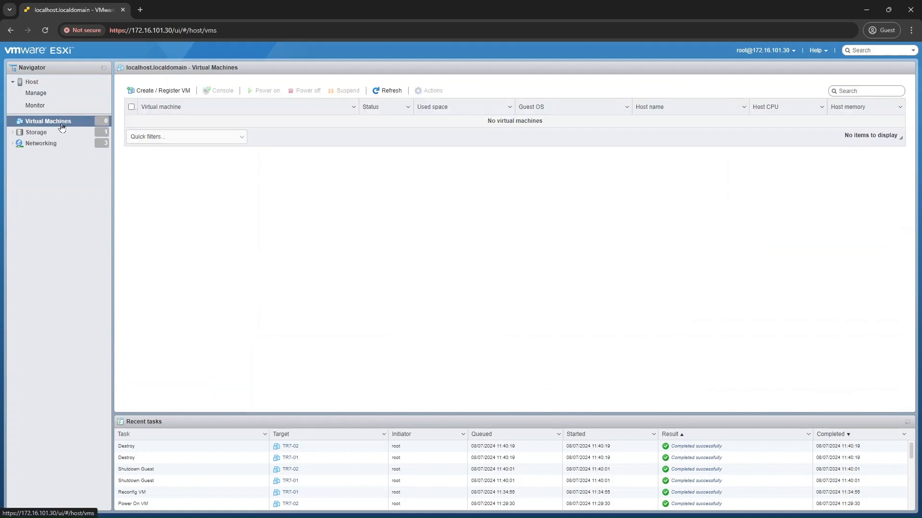
pyautogui.click(177, 94)
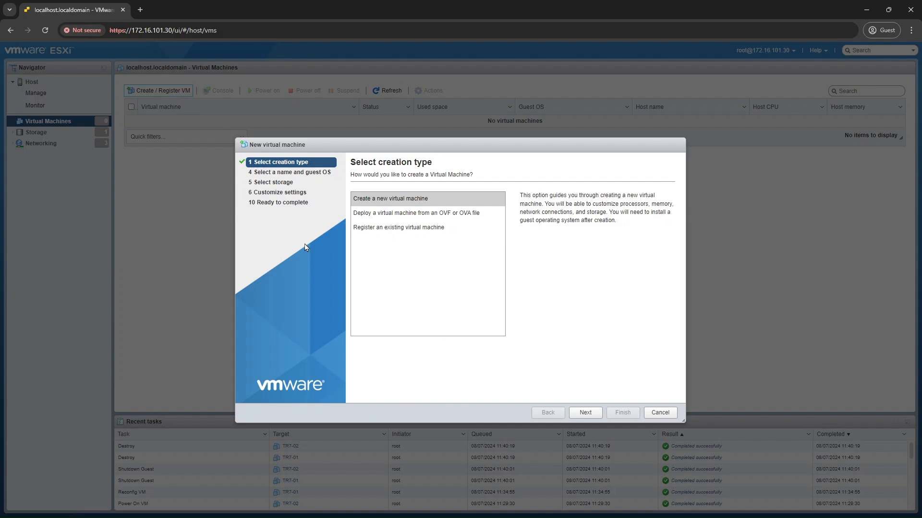
pyautogui.click(391, 219)
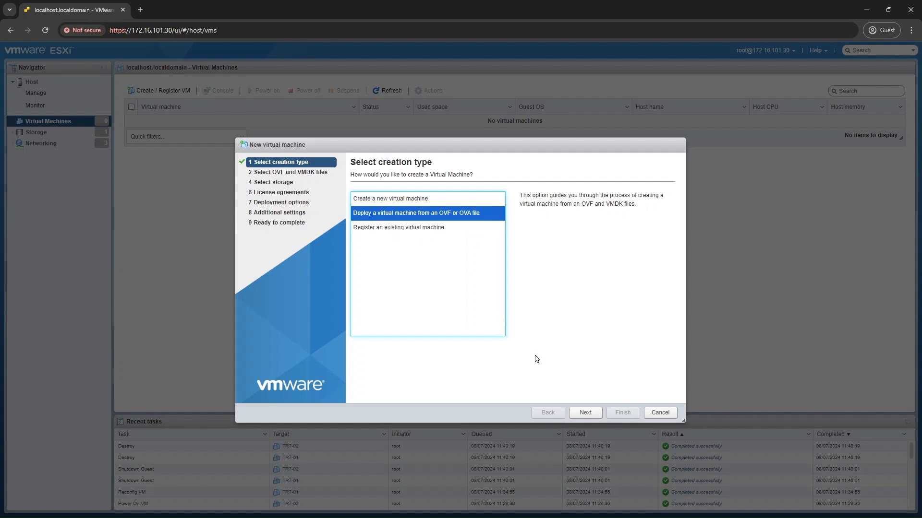
pyautogui.click(591, 417)
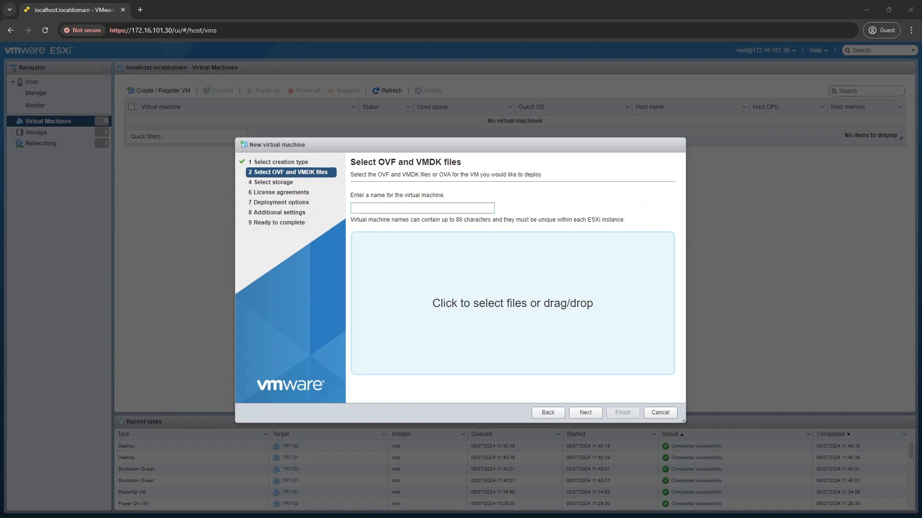
# Add the TR7_VM_TEMPLATE .ovf, .vmdk and .nvram files and name the virtual machine TR7-01.
pyautogui.moveTo(169, 268); pyautogui.dragTo(461, 275)
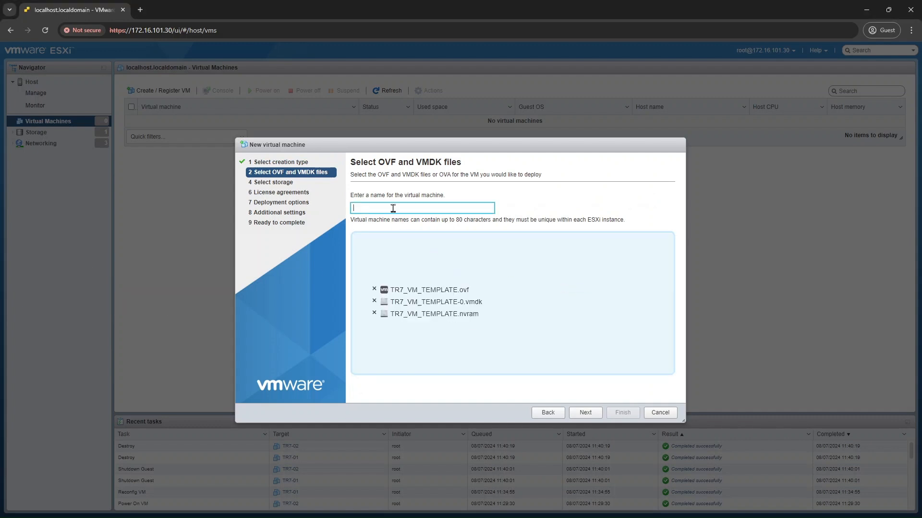
pyautogui.write('TR7-01')
pyautogui.click(586, 414)
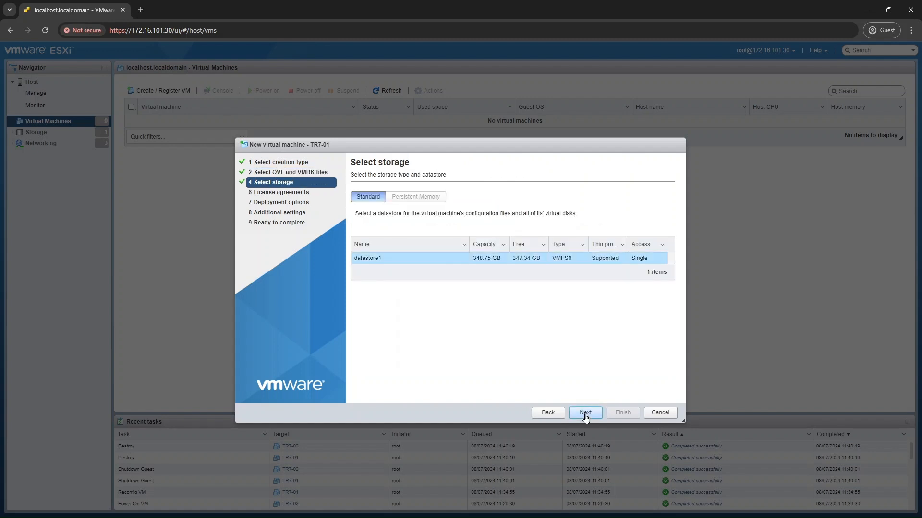
# Deploy TR7-01 to datastore1 with its network mapped to VM Network, thin disk provisioning and automatic power-on.
pyautogui.click(586, 413)
pyautogui.click(518, 203)
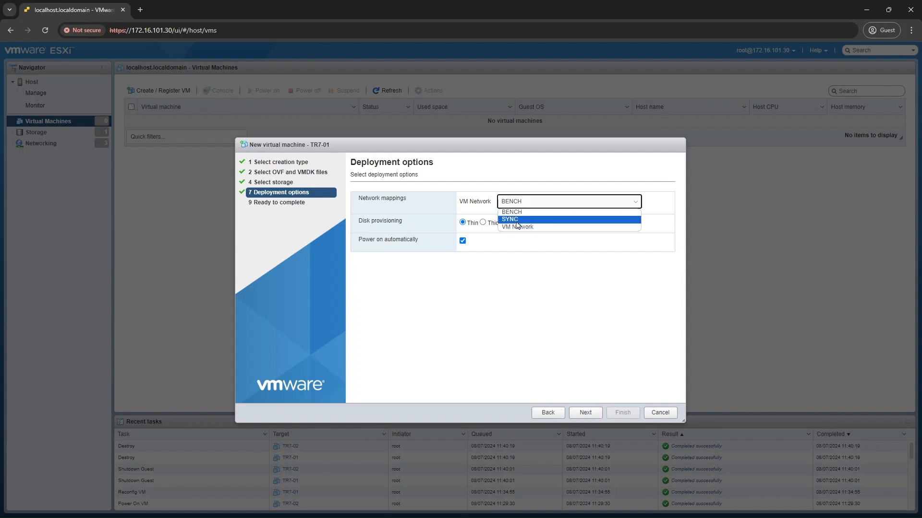
pyautogui.click(518, 227)
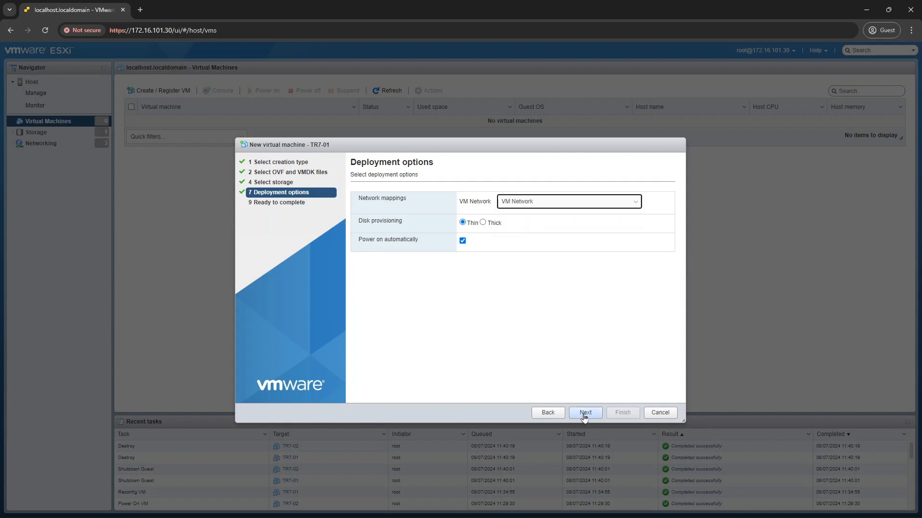
pyautogui.click(585, 414)
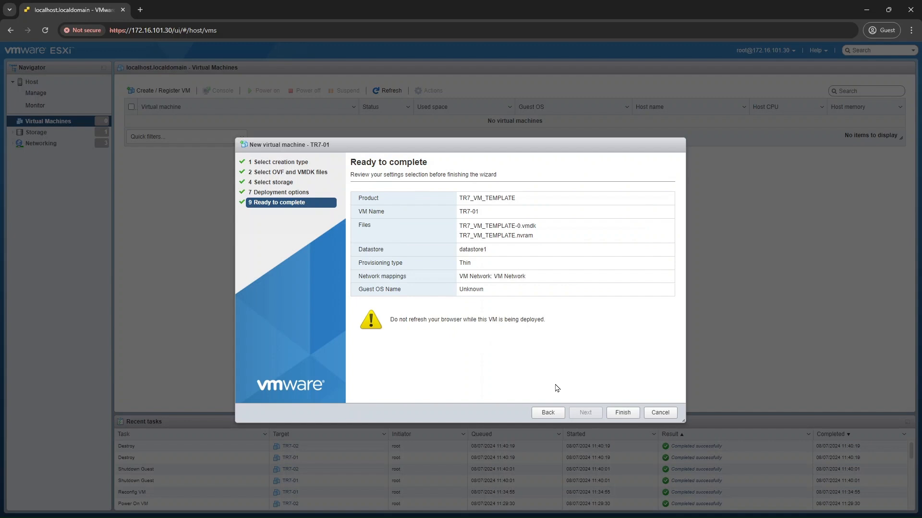
pyautogui.click(622, 414)
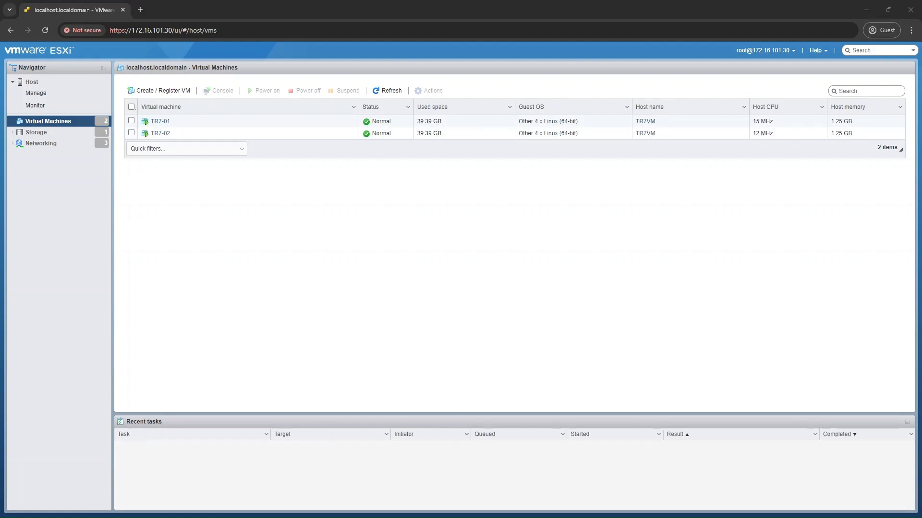
# Open the console of virtual machine TR7-01 and log in as setup with the account password.
pyautogui.click(274, 265)
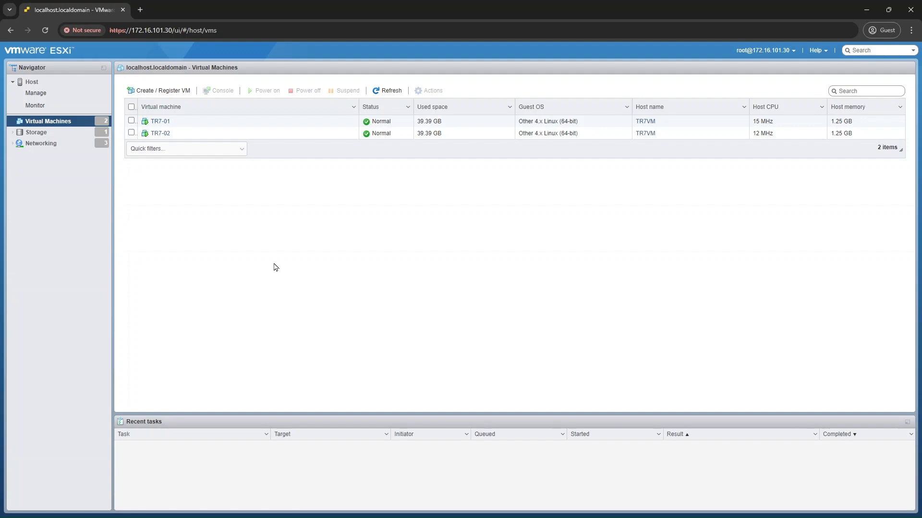
pyautogui.click(164, 122)
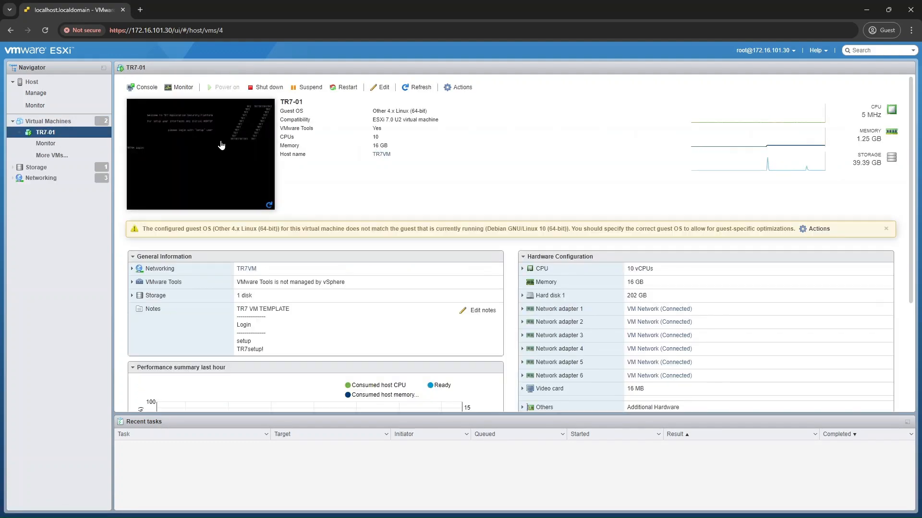
pyautogui.click(221, 143)
pyautogui.write('setu')
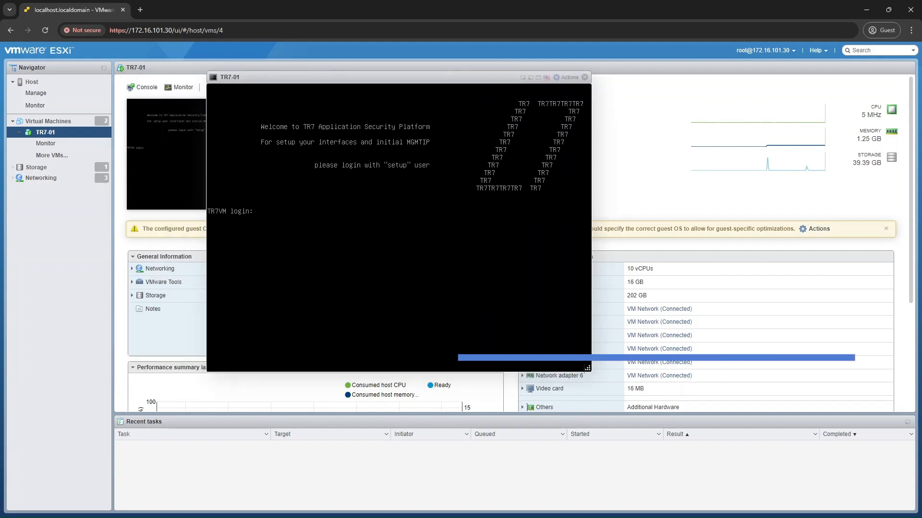
pyautogui.write('p')
pyautogui.press('Return')
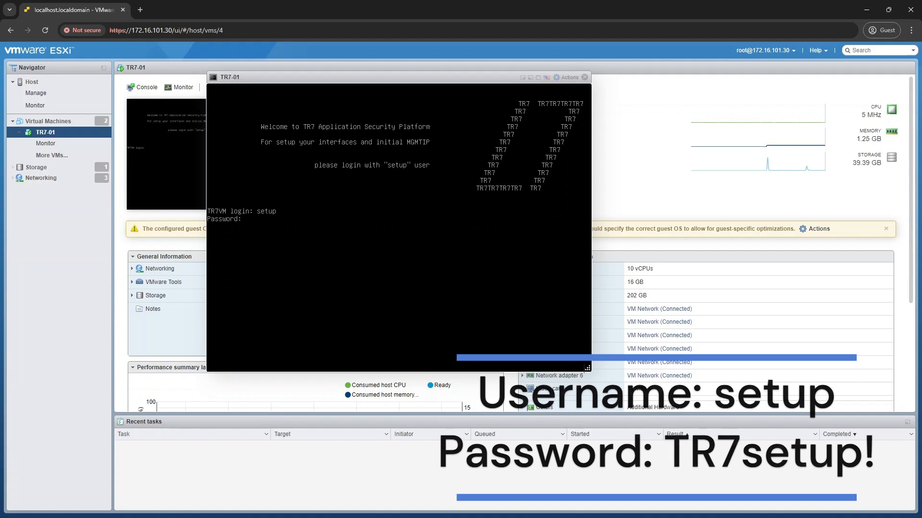
pyautogui.press('Return')
# Set the setup console's language to English and open the network interface setup list.
pyautogui.press('Down')
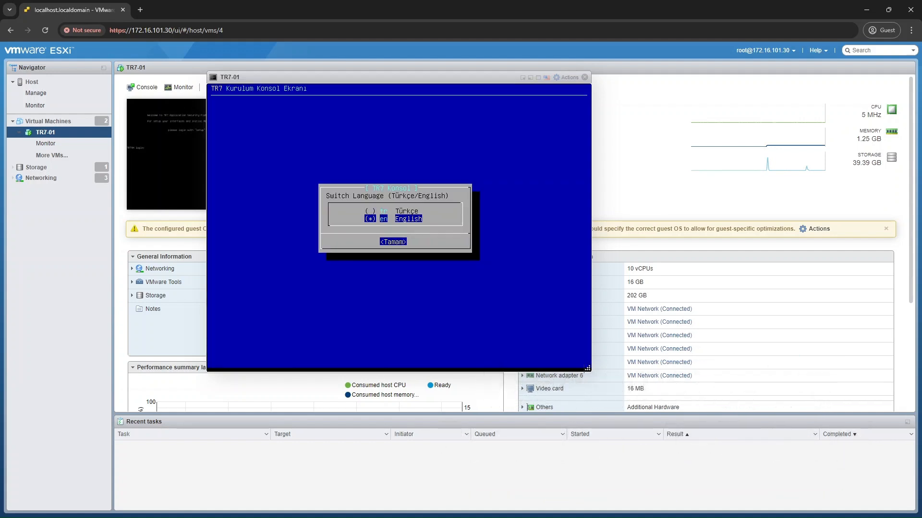
pyautogui.press('Return')
pyautogui.press('Return')
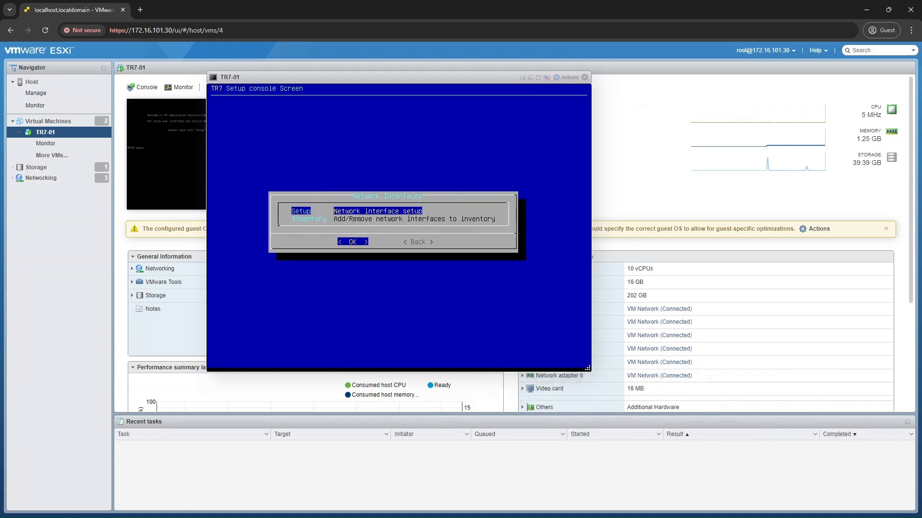
pyautogui.press('Return')
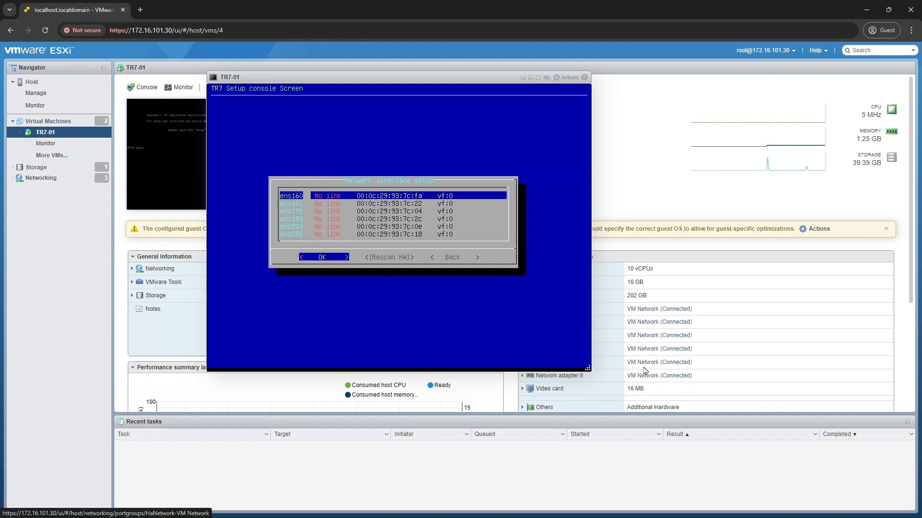
pyautogui.press('Down')
pyautogui.press('Down')
pyautogui.press('Down')
pyautogui.press('Down')
pyautogui.press('Down')
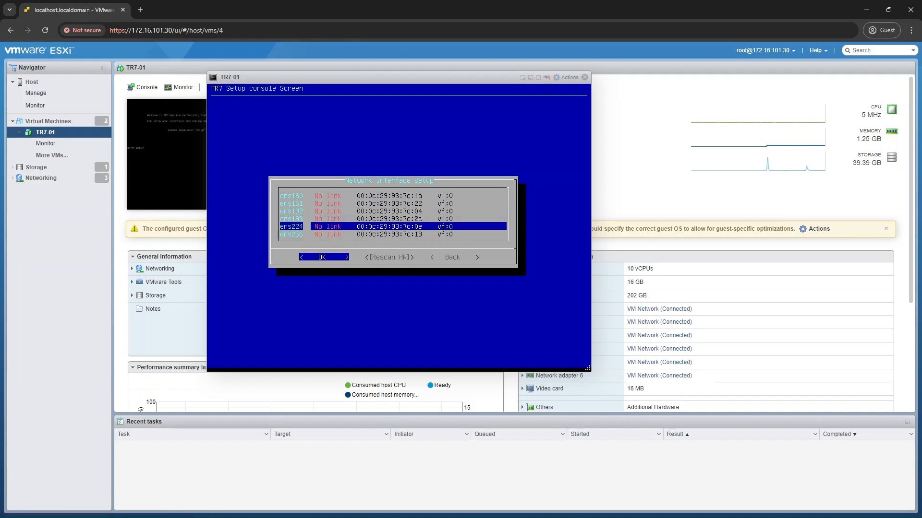
pyautogui.press('Up')
pyautogui.press('Up')
pyautogui.press('Up')
pyautogui.press('Up')
pyautogui.press('Up')
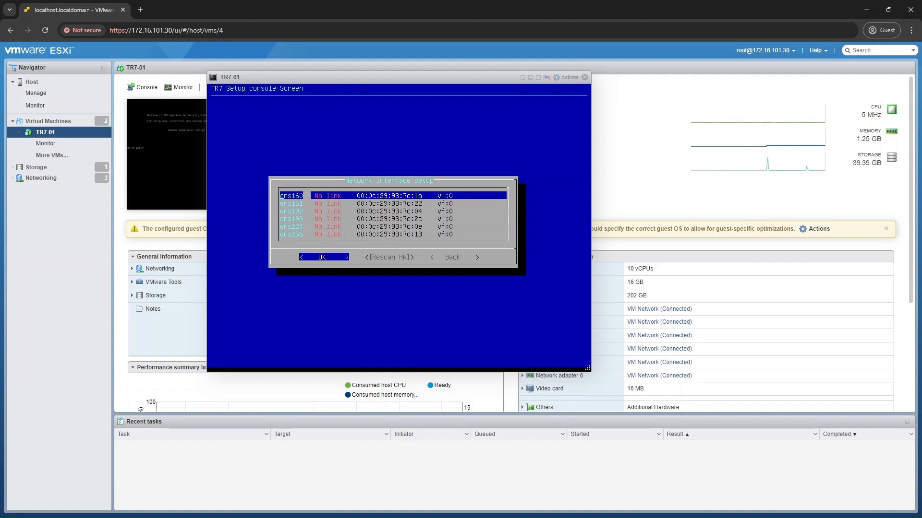
# Rename network interface ens160 as MGMT and confirm the change.
pyautogui.press('Return')
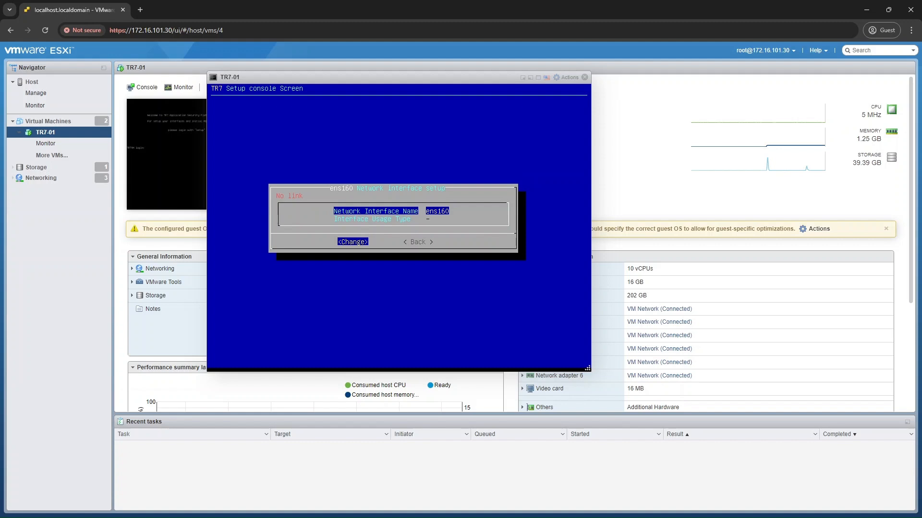
pyautogui.press('Return')
pyautogui.write('MGMT')
pyautogui.press('Return')
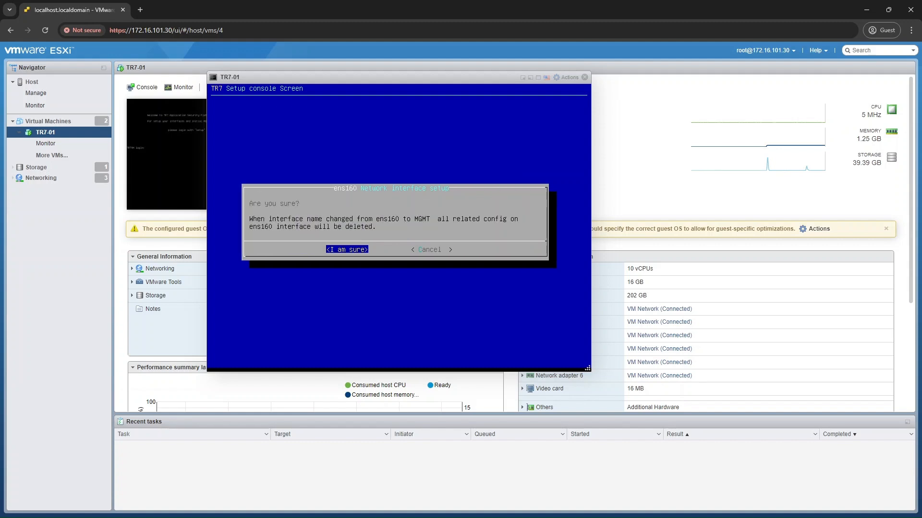
pyautogui.press('Return')
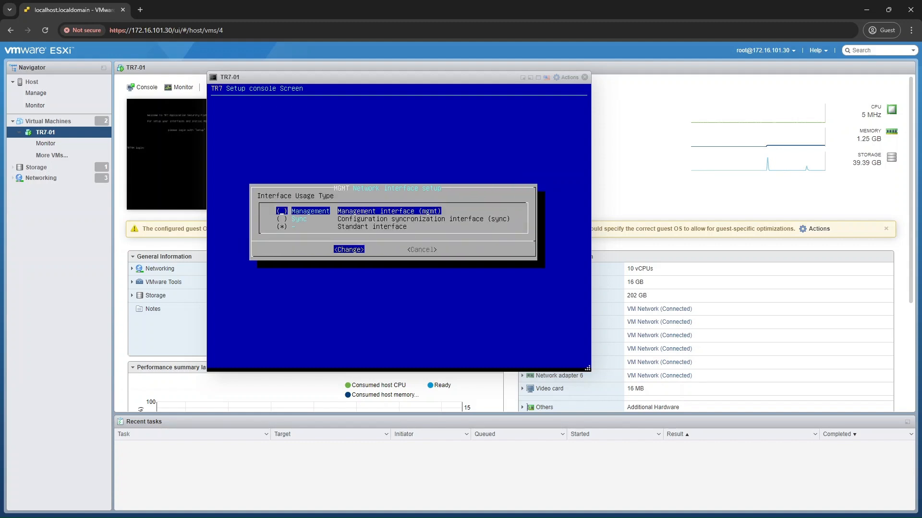
# Set the MGMT interface's usage type to Management and return to the interface list.
pyautogui.press('Return')
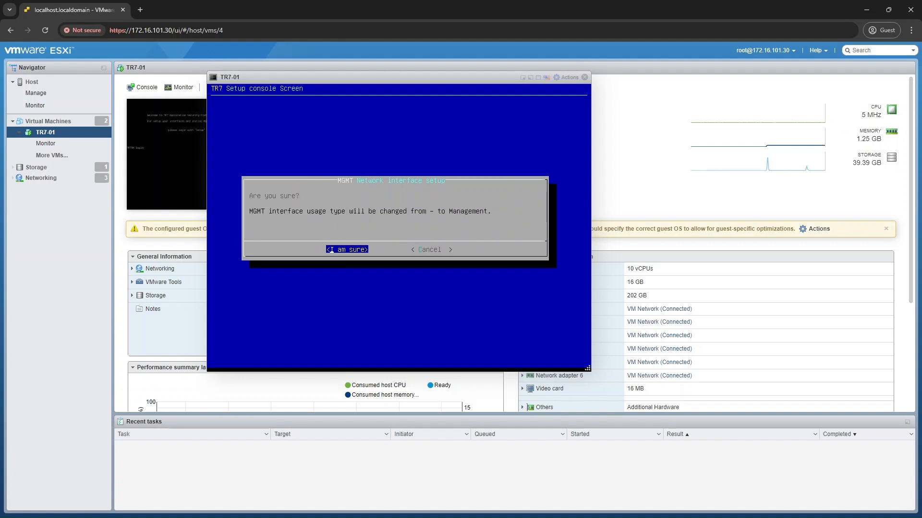
pyautogui.press('Return')
pyautogui.press('Tab')
pyautogui.press('Return')
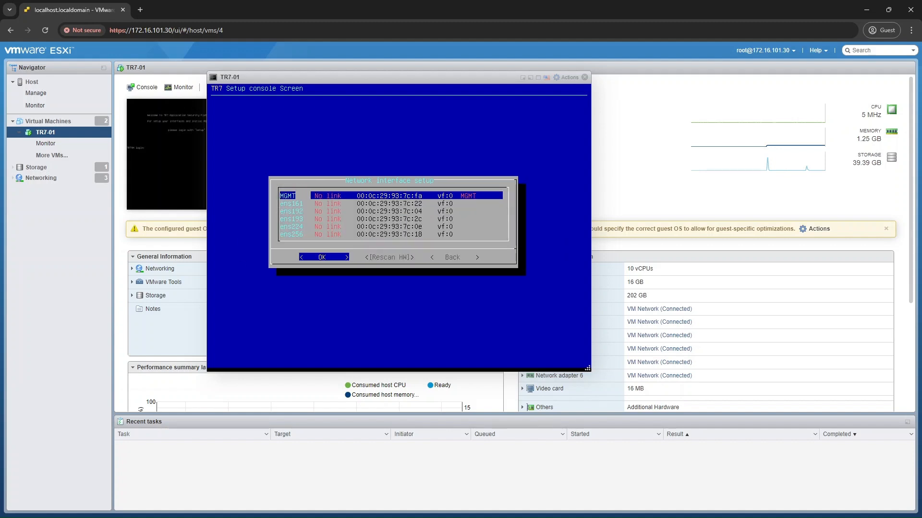
# Rename network interface ens161 as SYNC.
pyautogui.press('Down')
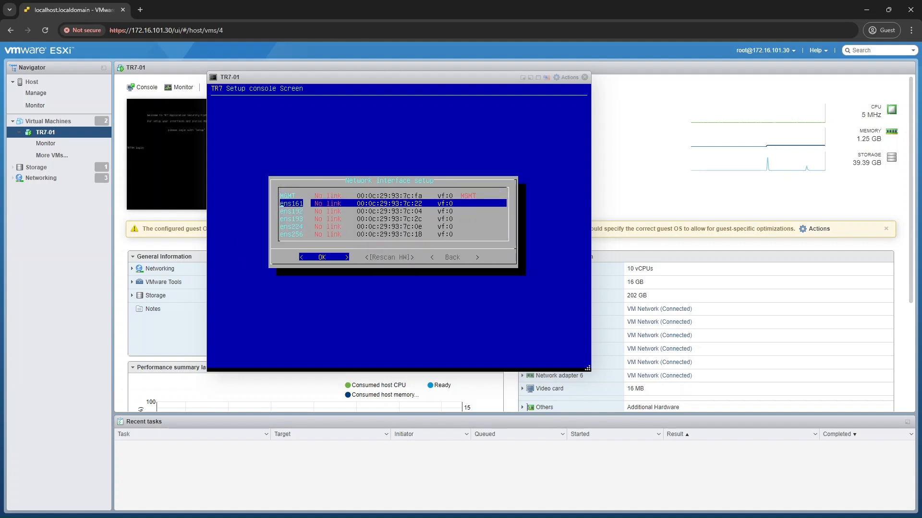
pyautogui.press('Return')
pyautogui.write('SYNC')
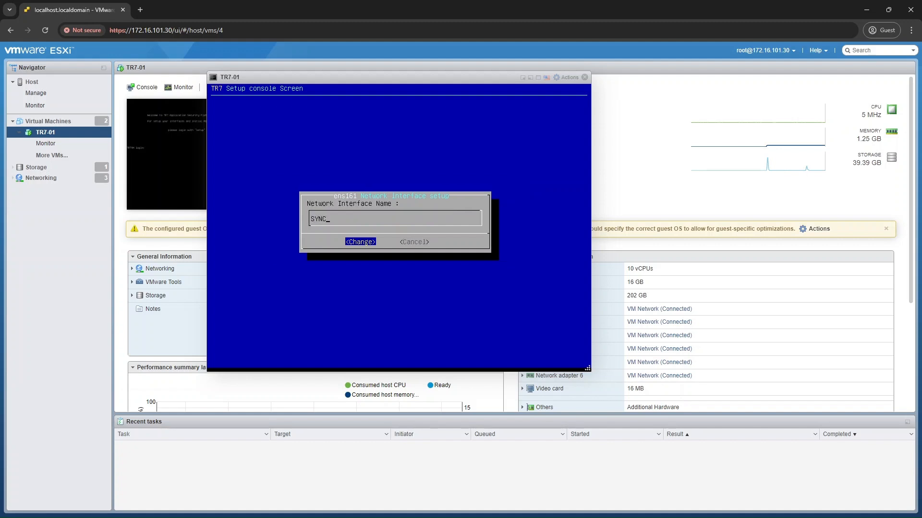
pyautogui.press('Return')
# Set the SYNC interface's usage type to Sync and return to the interface list.
pyautogui.press('Down')
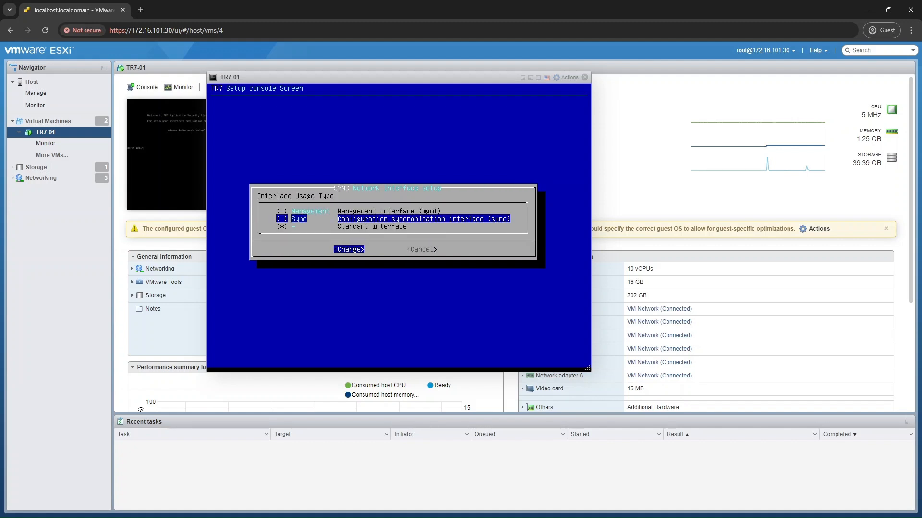
pyautogui.press('Return')
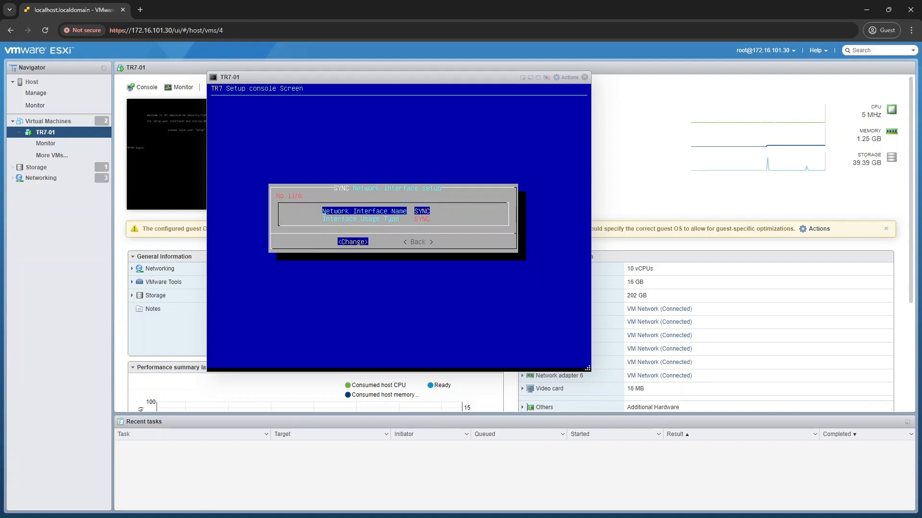
pyautogui.press('Right')
pyautogui.press('Return')
pyautogui.press('Down')
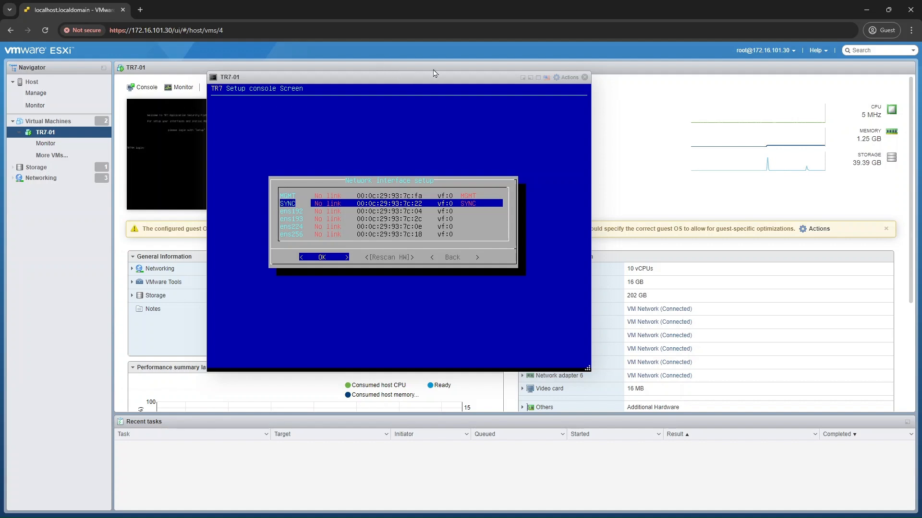
# Examine the MAC addresses of network adapters 2 to 5 in TR7-01's hardware settings to find the one matching the SYNC interface.
pyautogui.moveTo(434, 73); pyautogui.dragTo(382, 115)
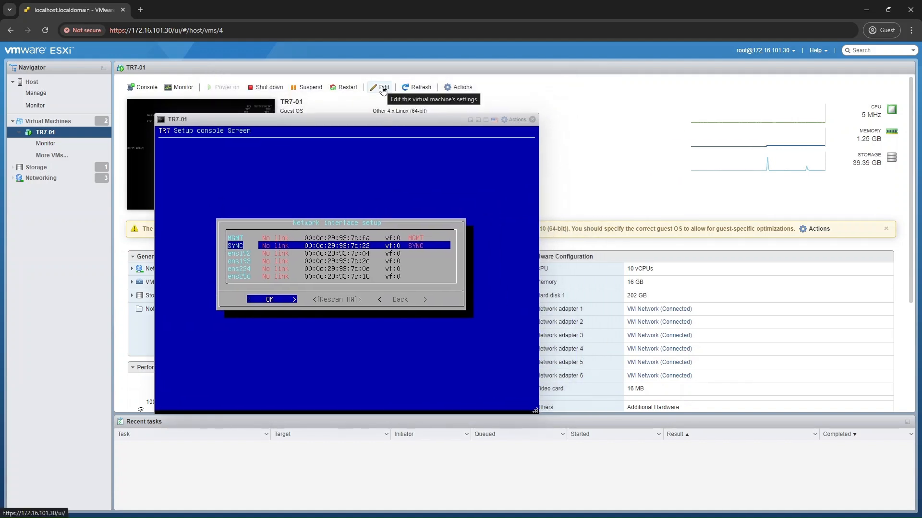
pyautogui.click(383, 88)
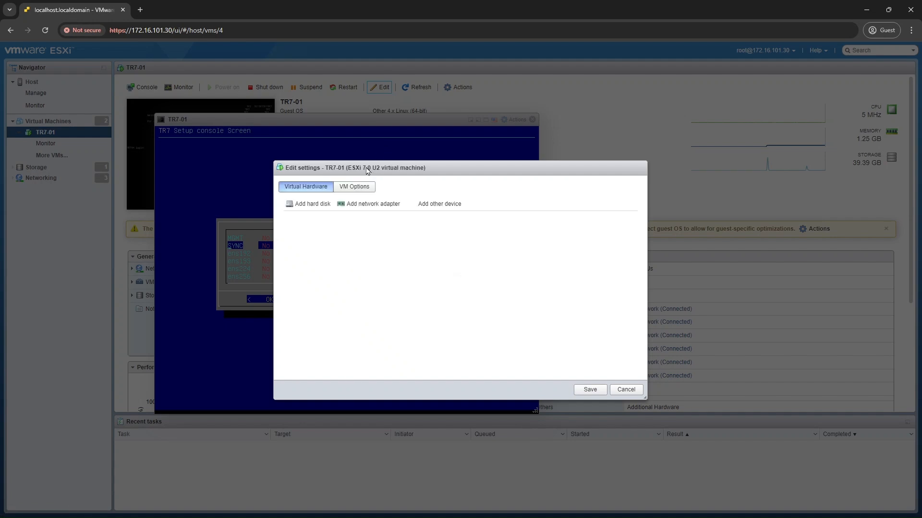
pyautogui.scroll(-3, 340, 269)
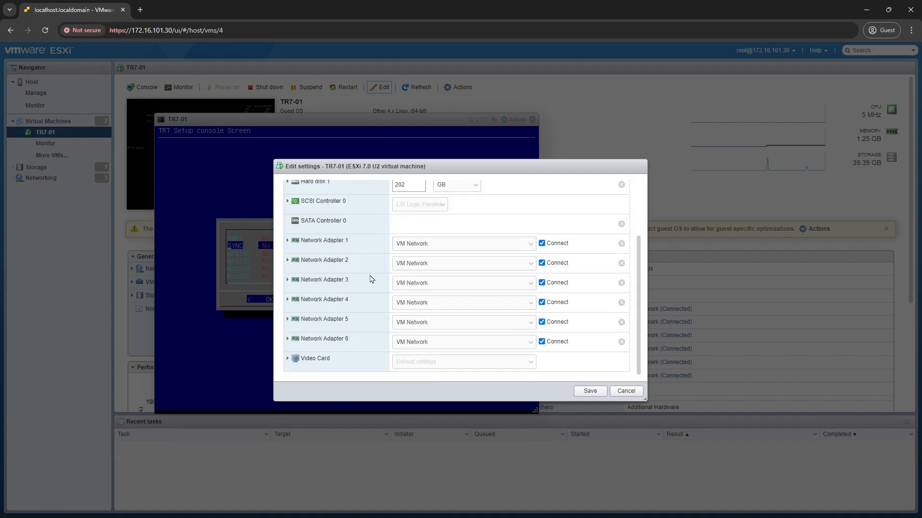
pyautogui.click(339, 262)
pyautogui.scroll(-2, 341, 264)
pyautogui.click(340, 280)
pyautogui.scroll(-2, 340, 281)
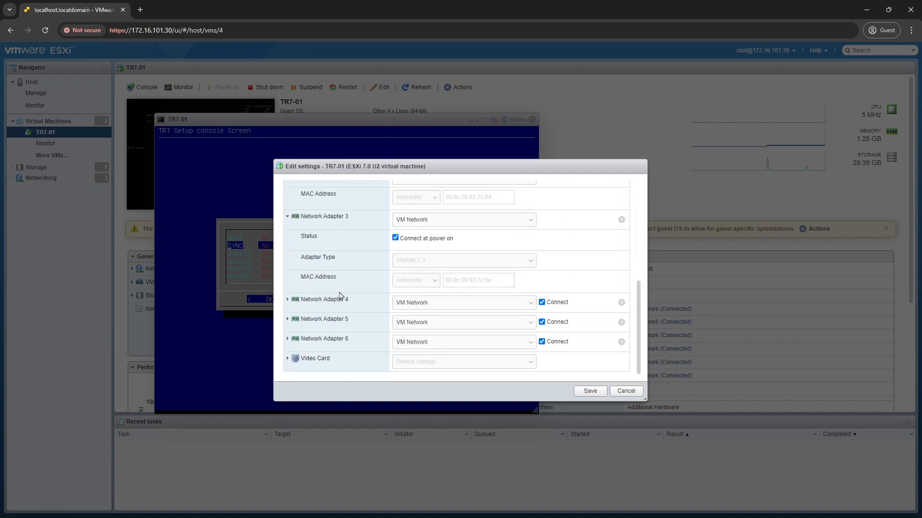
pyautogui.click(339, 300)
pyautogui.scroll(-2, 340, 303)
pyautogui.click(341, 318)
pyautogui.scroll(-2, 341, 319)
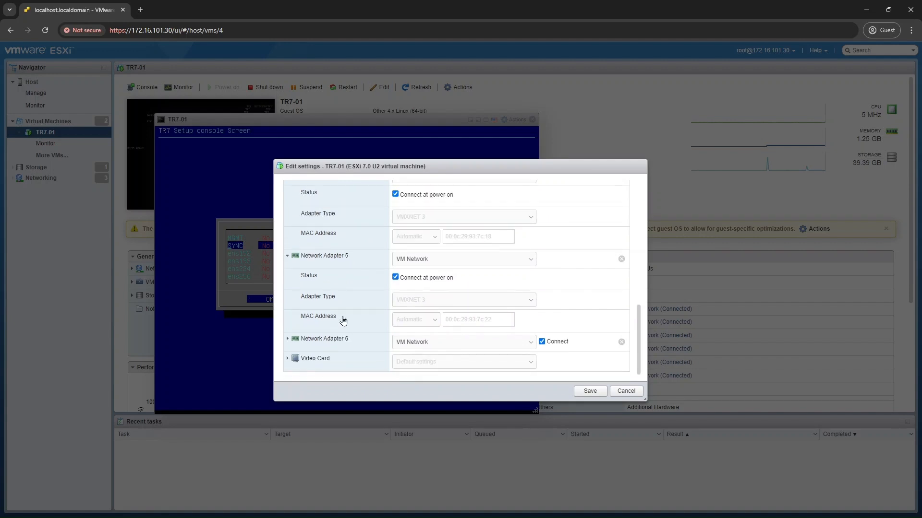
pyautogui.tripleClick(468, 323)
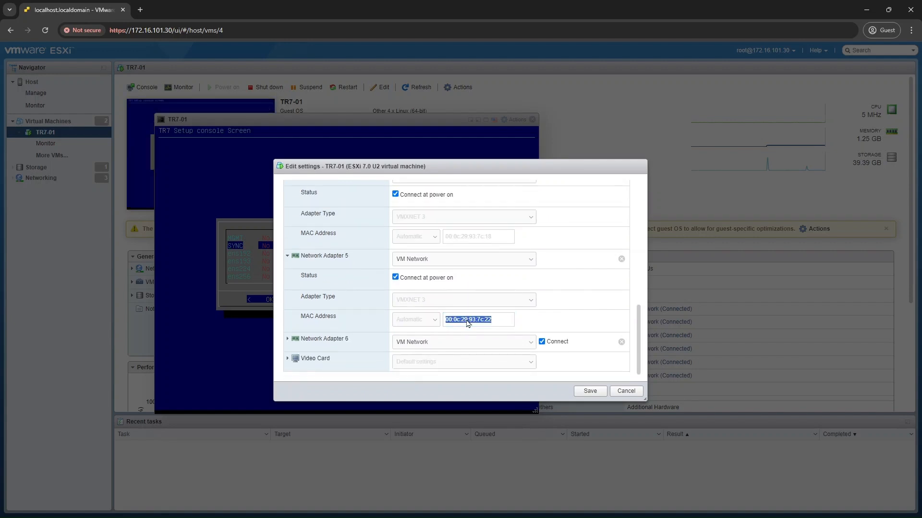
# Connect Network Adapter 5 to the SYNC network and save the virtual machine's hardware settings.
pyautogui.click(426, 263)
pyautogui.click(424, 277)
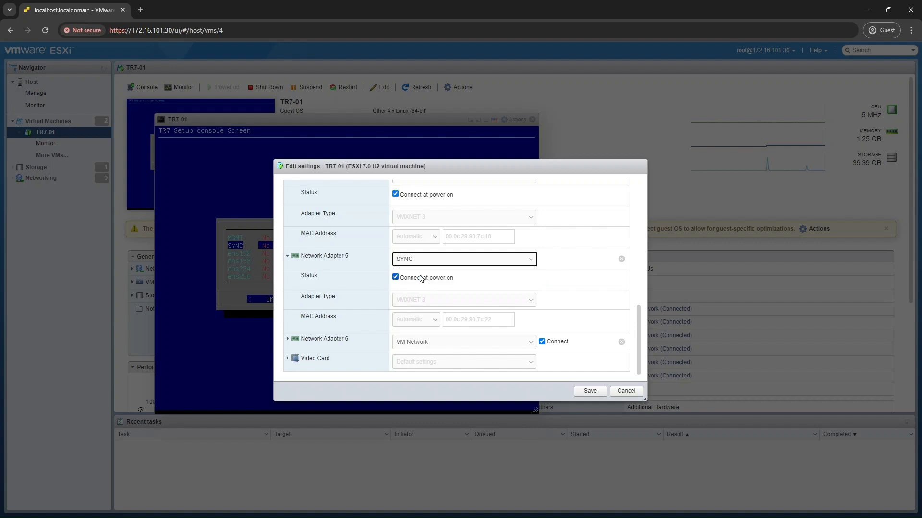
pyautogui.click(589, 391)
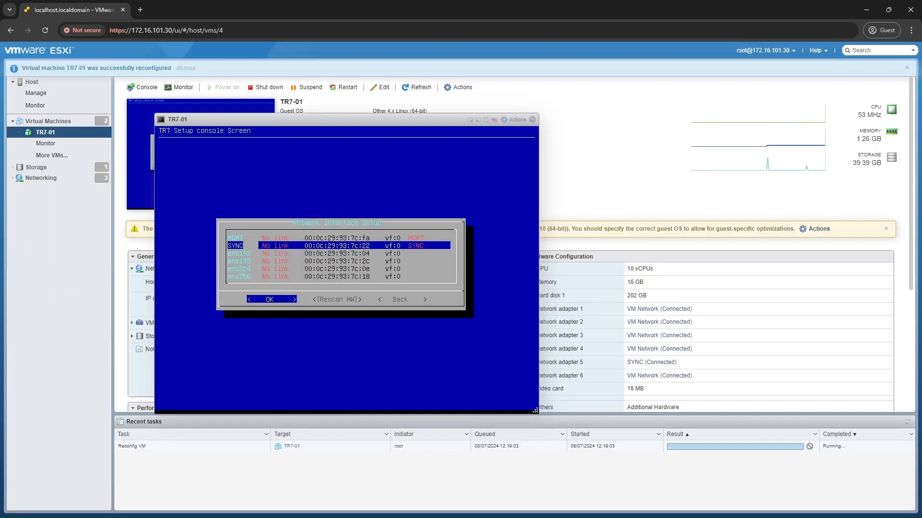
pyautogui.moveTo(397, 122); pyautogui.dragTo(438, 85)
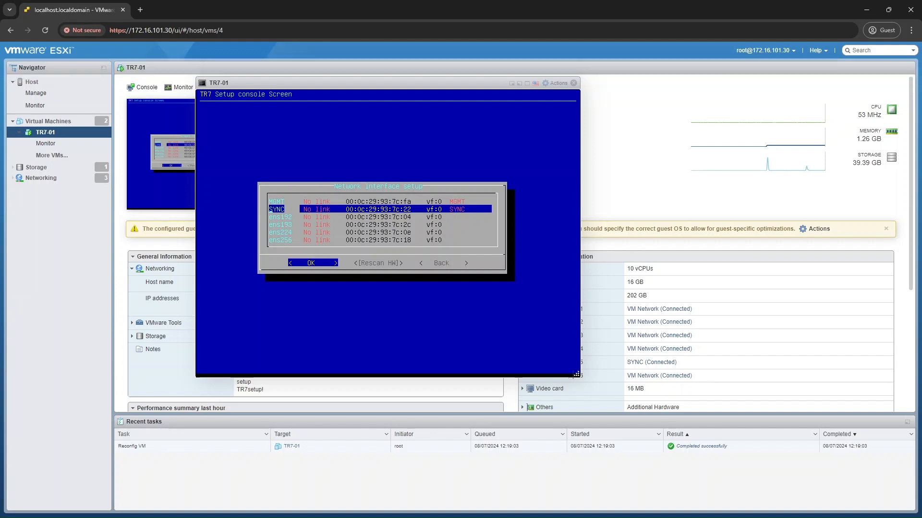
# Rename network interface ens192 as ETH-1 and return to the interface list.
pyautogui.press('Down')
pyautogui.press('Return')
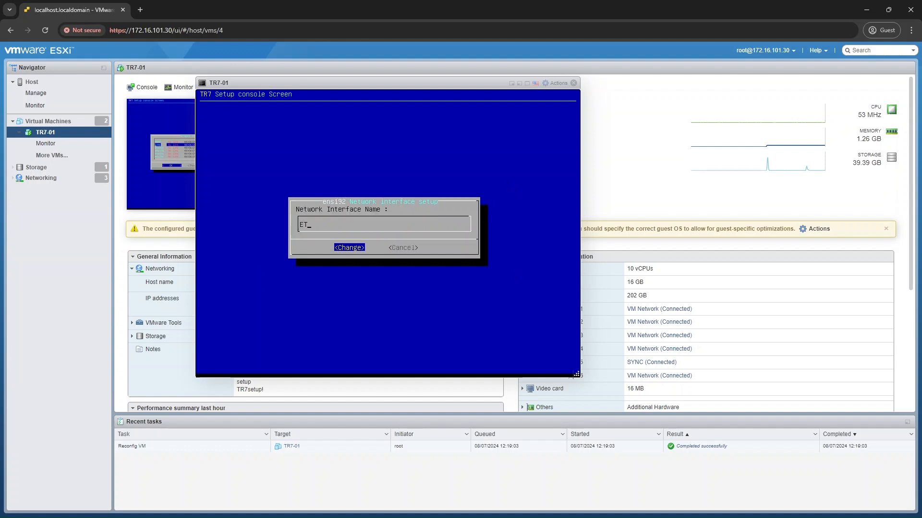
pyautogui.press('Return')
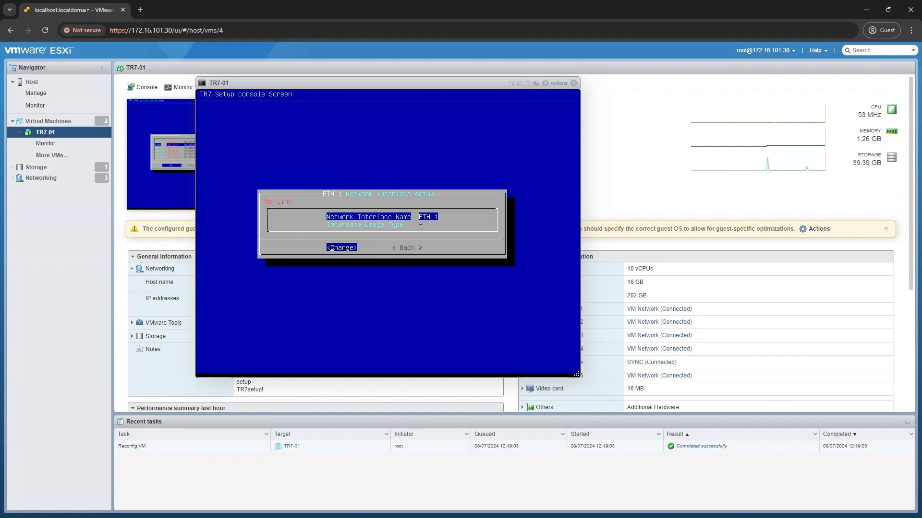
pyautogui.press('Right')
pyautogui.press('Return')
# Rename network interface ens193 as ETH-2 and return to the interface list.
pyautogui.press('Down')
pyautogui.press('Down')
pyautogui.press('Down')
pyautogui.press('Return')
pyautogui.write('E')
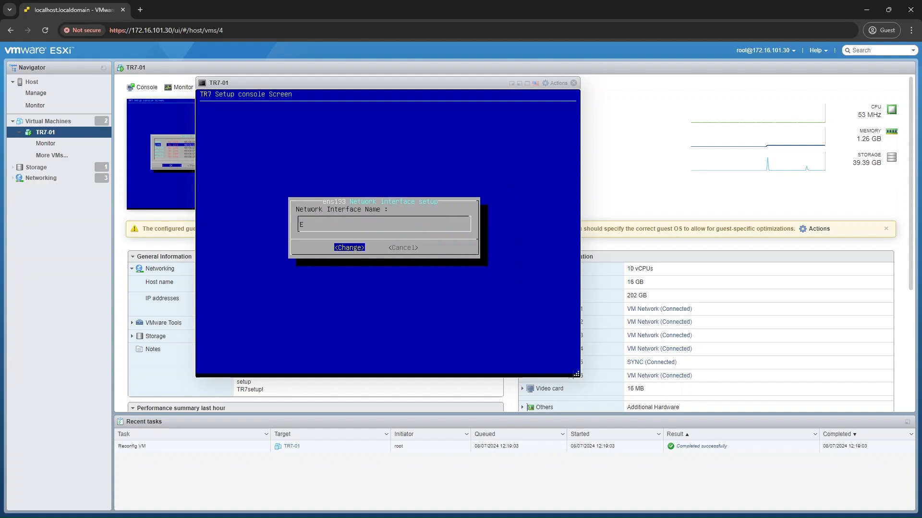
pyautogui.write('TH-2')
pyautogui.press('Return')
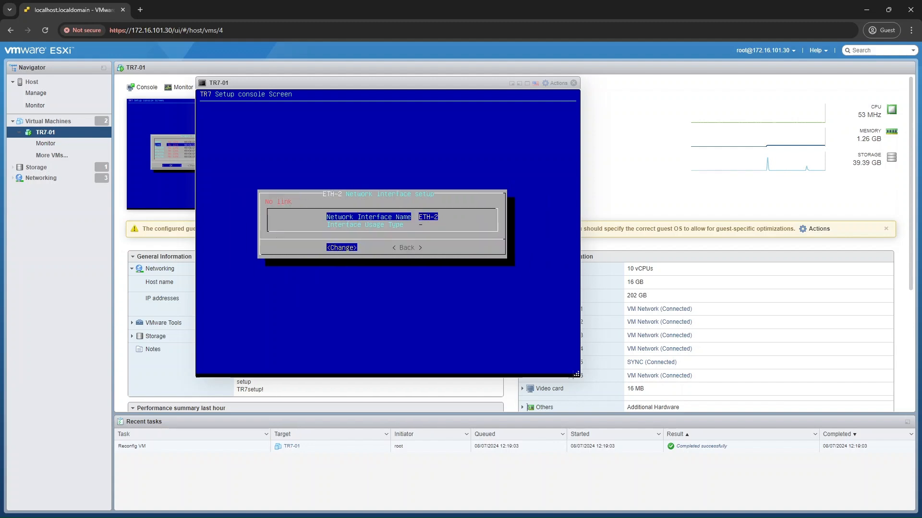
pyautogui.press('Right')
pyautogui.press('Return')
# Rename network interface ens224 as ETH-3 and return to the interface list.
pyautogui.press('Down')
pyautogui.press('Down')
pyautogui.press('Down')
pyautogui.press('Down')
pyautogui.press('Return')
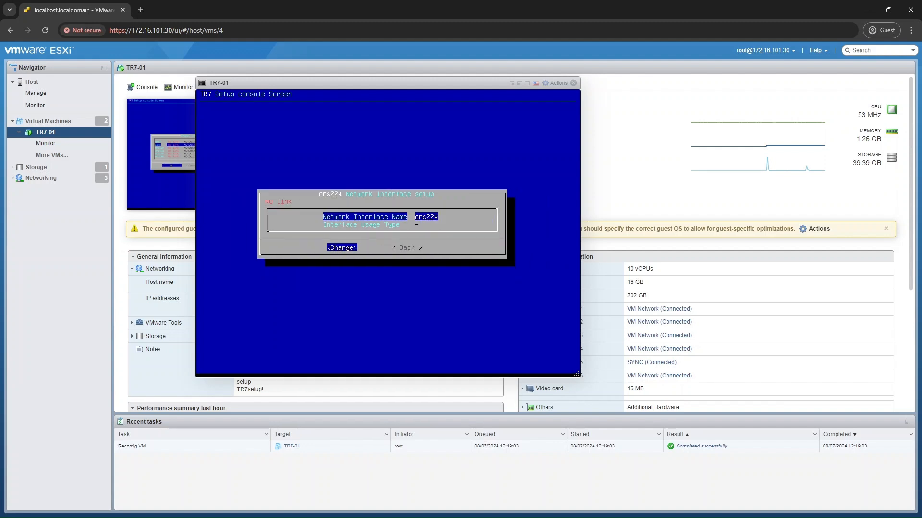
pyautogui.write('ETH-3')
pyautogui.press('Return')
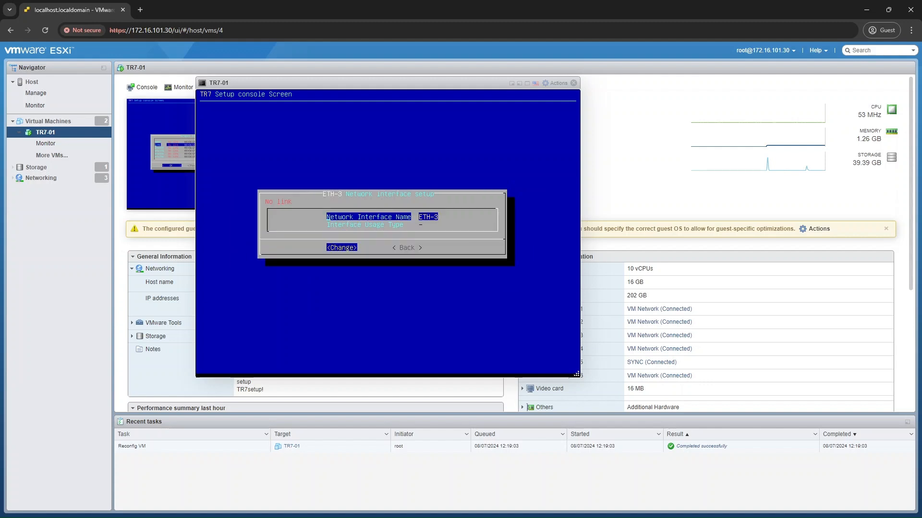
pyautogui.press('Right')
pyautogui.press('Return')
# Rename network interface ens256 as ETH-4, accepting the deletion of its related config, and return to the interface list.
pyautogui.press('Down')
pyautogui.press('Down')
pyautogui.press('Down')
pyautogui.press('Down')
pyautogui.press('Down')
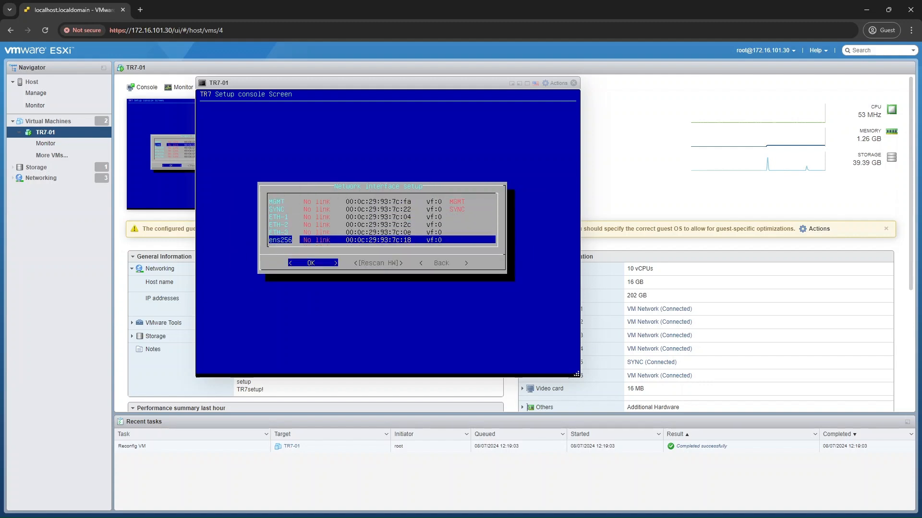
pyautogui.press('Return')
pyautogui.write('ETH-4')
pyautogui.press('Return')
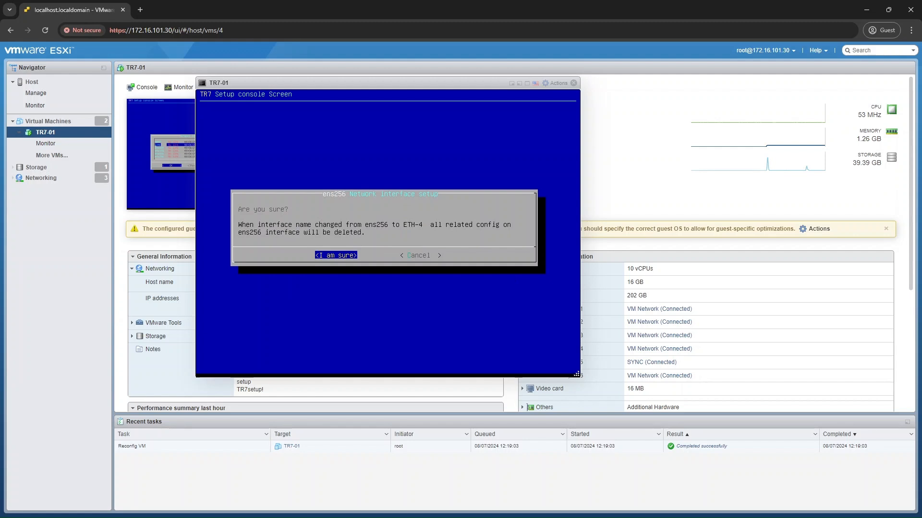
pyautogui.press('Right')
pyautogui.press('Return')
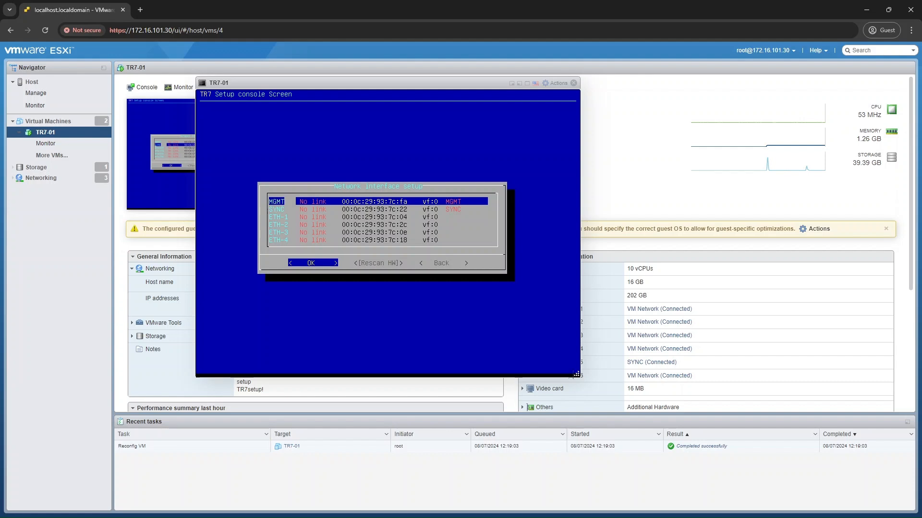
# Rescan the hardware for the network interfaces and return to the main TR7 Console menu.
pyautogui.press('Down')
pyautogui.press('Down')
pyautogui.press('Down')
pyautogui.press('Down')
pyautogui.press('Down')
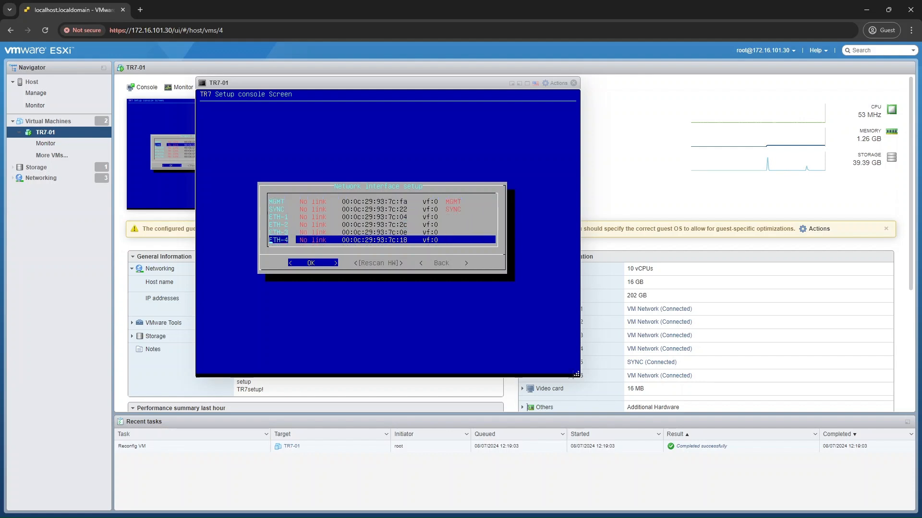
pyautogui.press('Up')
pyautogui.press('Up')
pyautogui.press('Up')
pyautogui.press('Up')
pyautogui.press('Up')
pyautogui.press('Right')
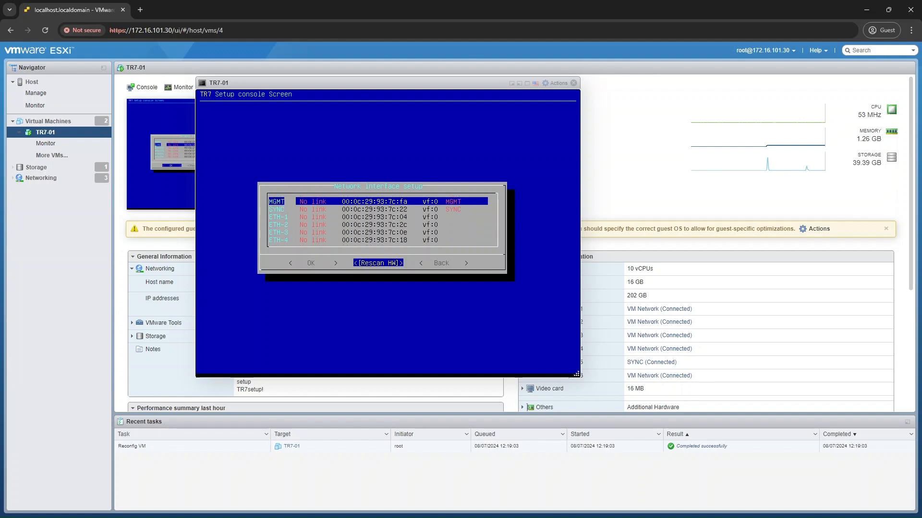
pyautogui.press('Return')
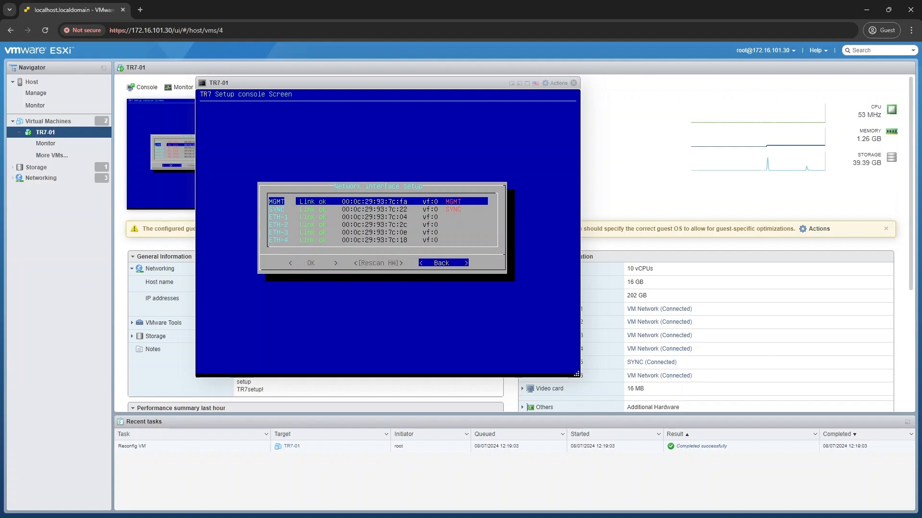
pyautogui.press('Return')
pyautogui.press('Right')
pyautogui.press('Return')
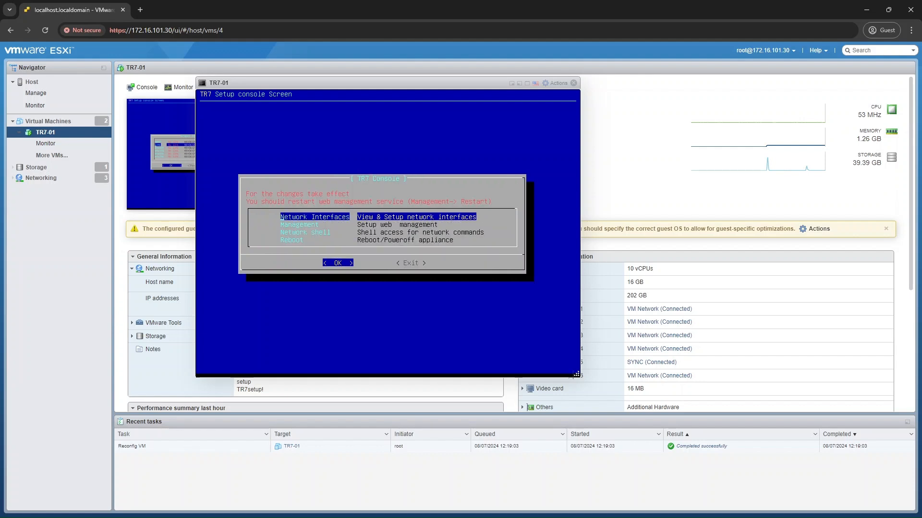
# Restart the configuration management service from the TR7 Console's management setup.
pyautogui.press('Down')
pyautogui.press('Return')
pyautogui.press('Down')
pyautogui.press('Down')
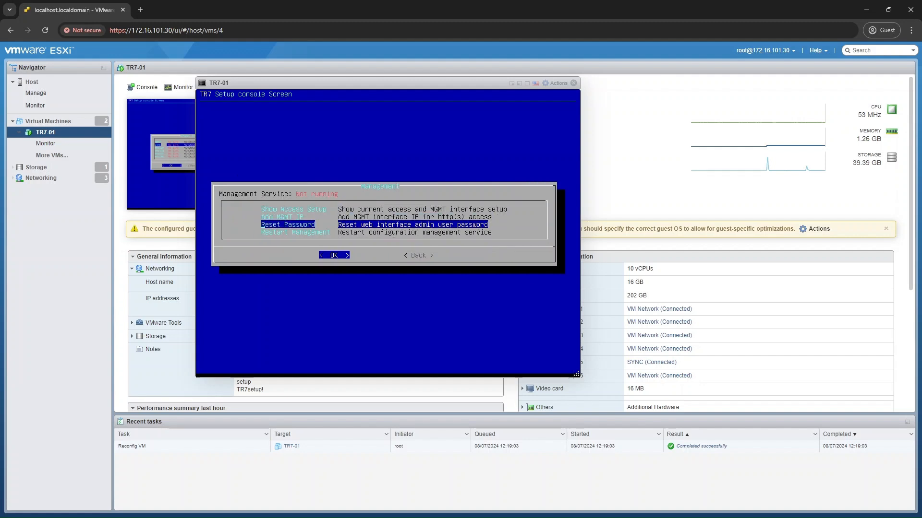
pyautogui.press('Down')
pyautogui.press('Return')
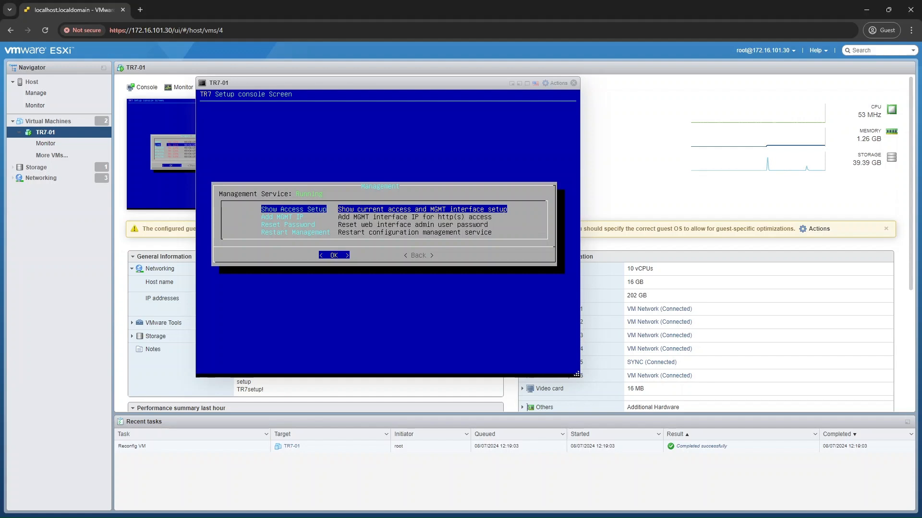
# Add the MGMT interface IP 172.16.101.77/24 with gateway 172.16.101.1.
pyautogui.press('Down')
pyautogui.press('Return')
pyautogui.write('1')
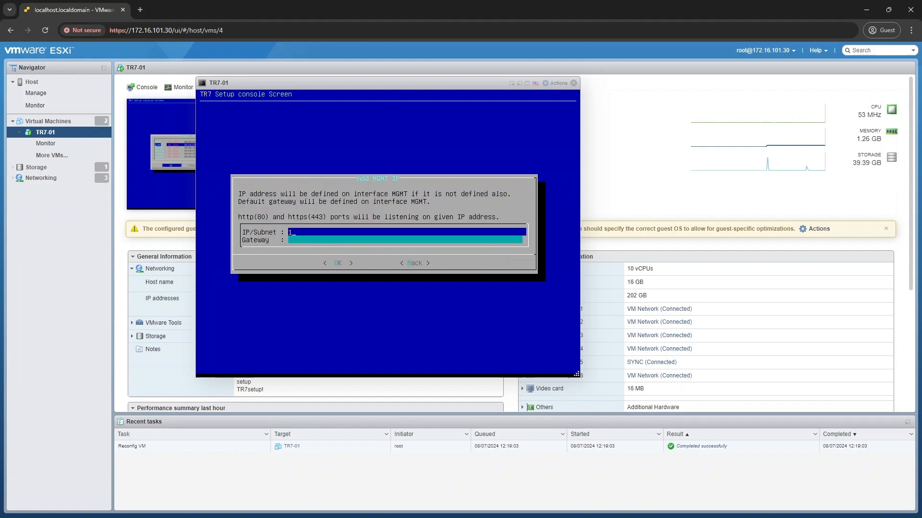
pyautogui.write('72.16.101.77/24')
pyautogui.press('Down')
pyautogui.write('172.16.101.')
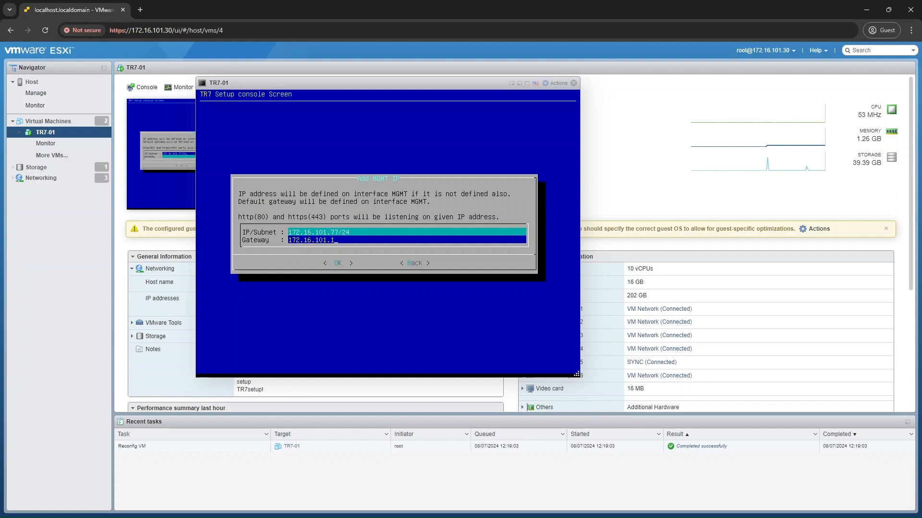
pyautogui.press('Return')
# Restart the management service again to apply the MGMT IP and return to the main console menu.
pyautogui.press('Return')
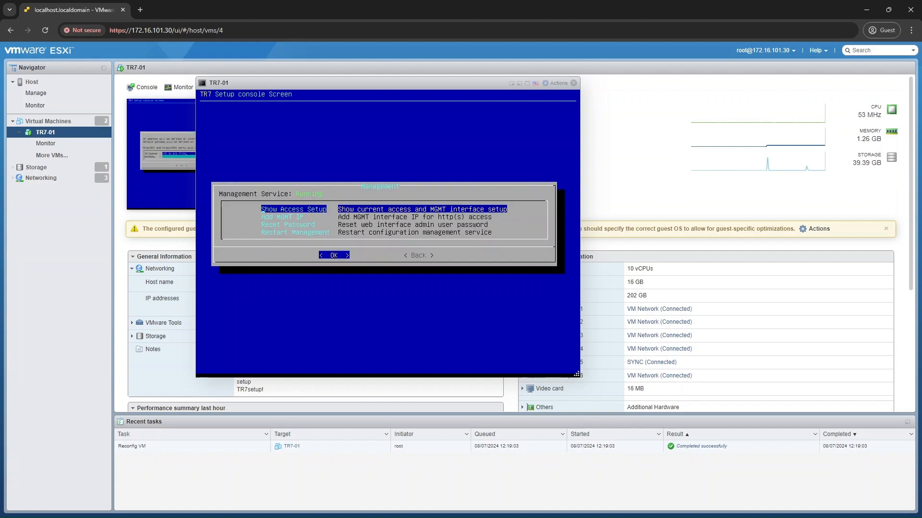
pyautogui.press('Down')
pyautogui.press('Down')
pyautogui.press('Down')
pyautogui.press('Return')
pyautogui.press('Tab')
# Reboot the TR7 appliance from the setup console and accept the reboot confirmation.
pyautogui.press('Return')
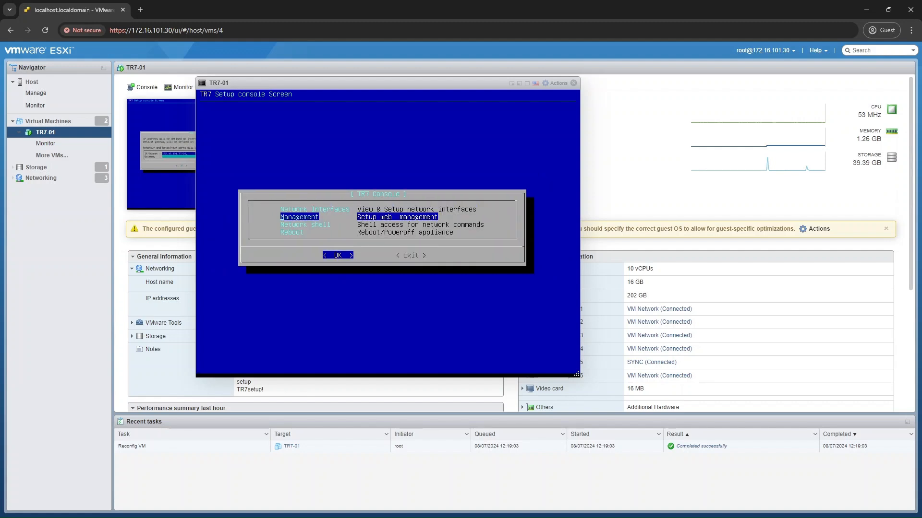
pyautogui.press('Down')
pyautogui.press('Down')
pyautogui.press('Return')
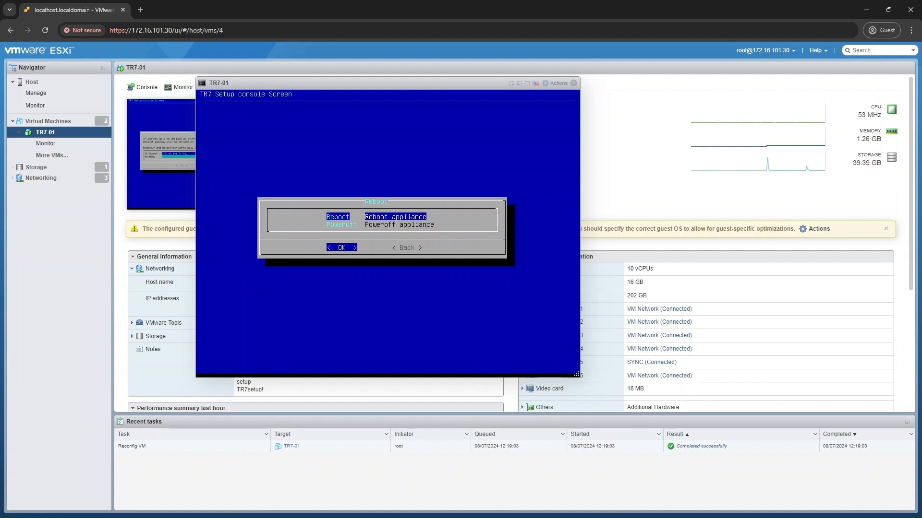
pyautogui.press('Return')
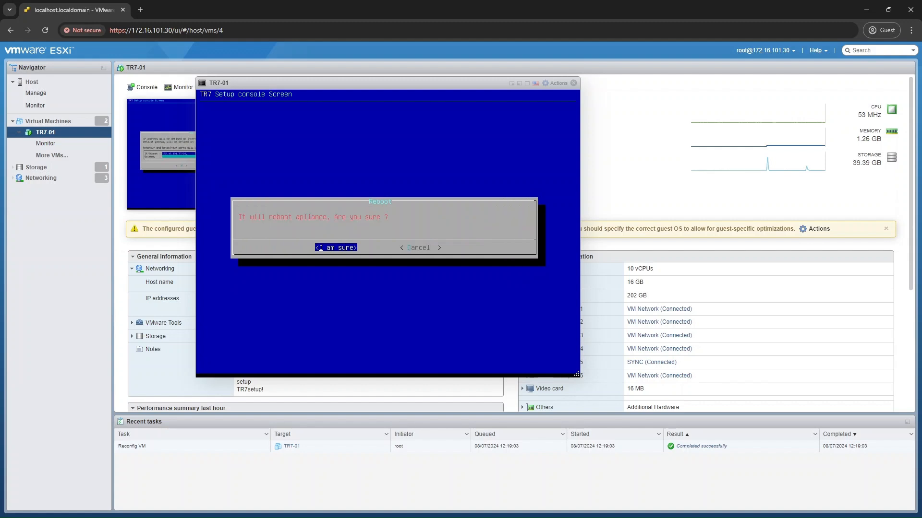
pyautogui.press('Return')
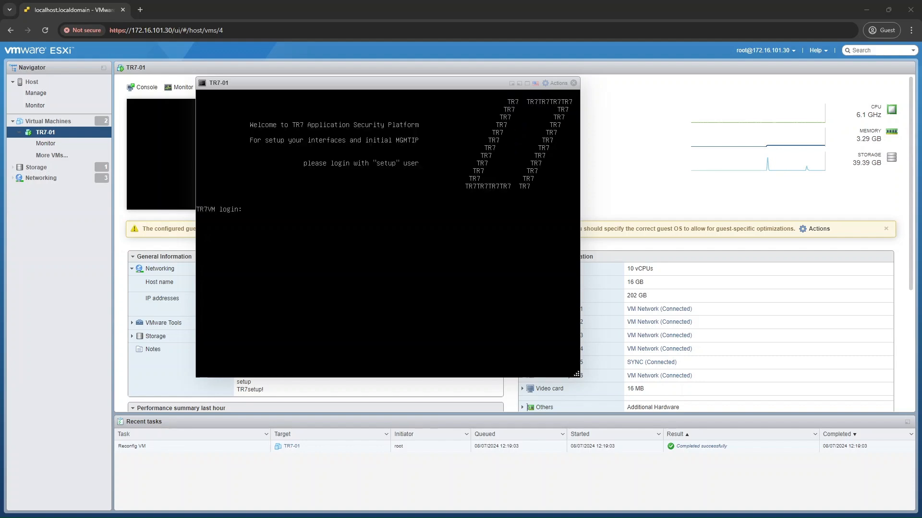
pyautogui.click(145, 14)
pyautogui.write('1')
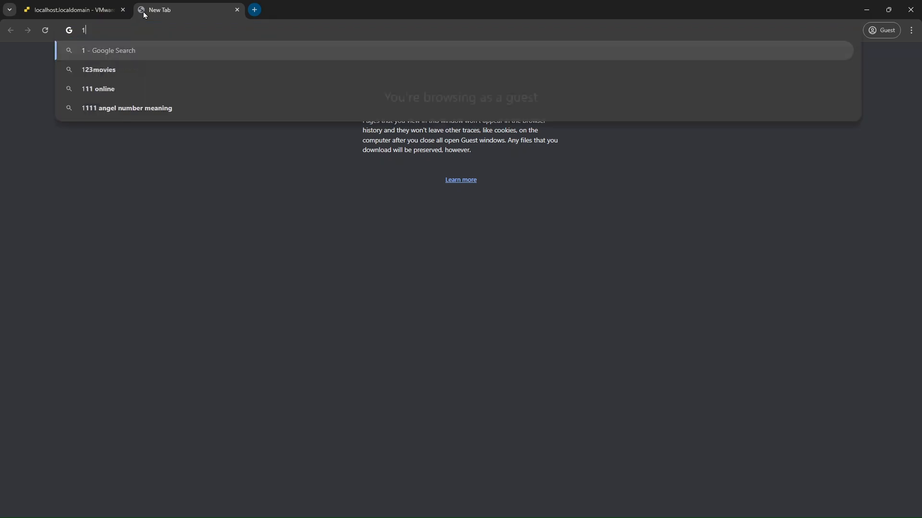
pyautogui.write('72.16.101.77')
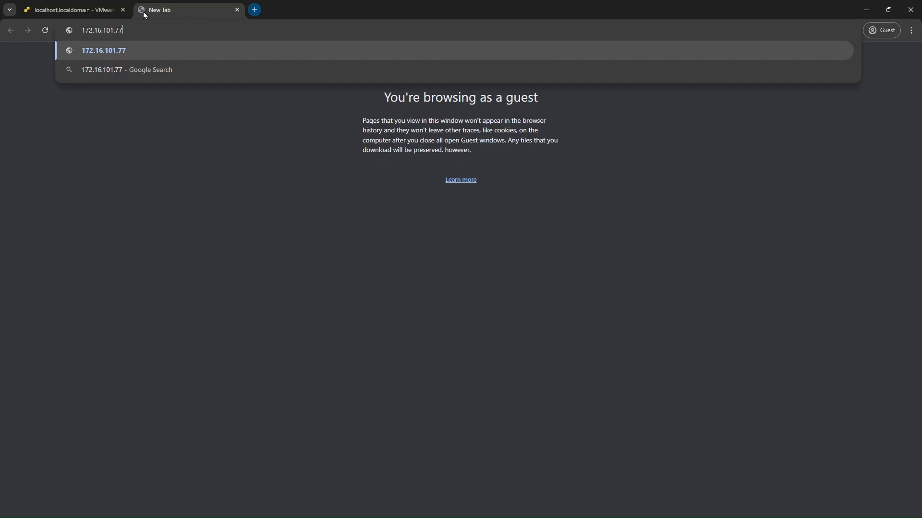
pyautogui.press('Home')
pyautogui.write('https://')
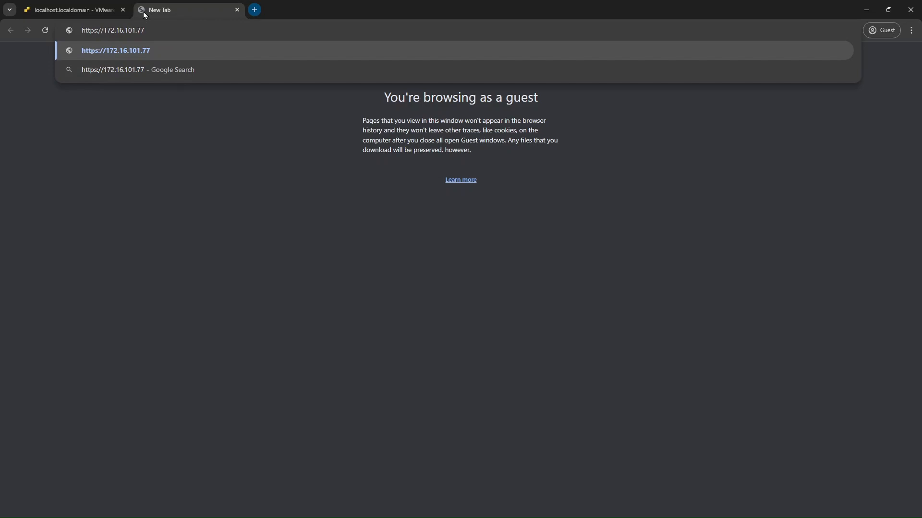
pyautogui.press('Return')
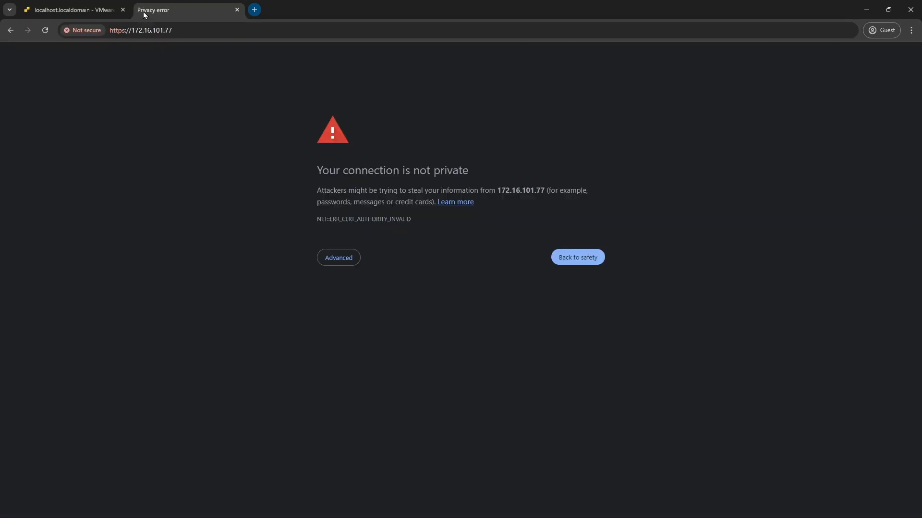
pyautogui.click(329, 259)
pyautogui.click(357, 331)
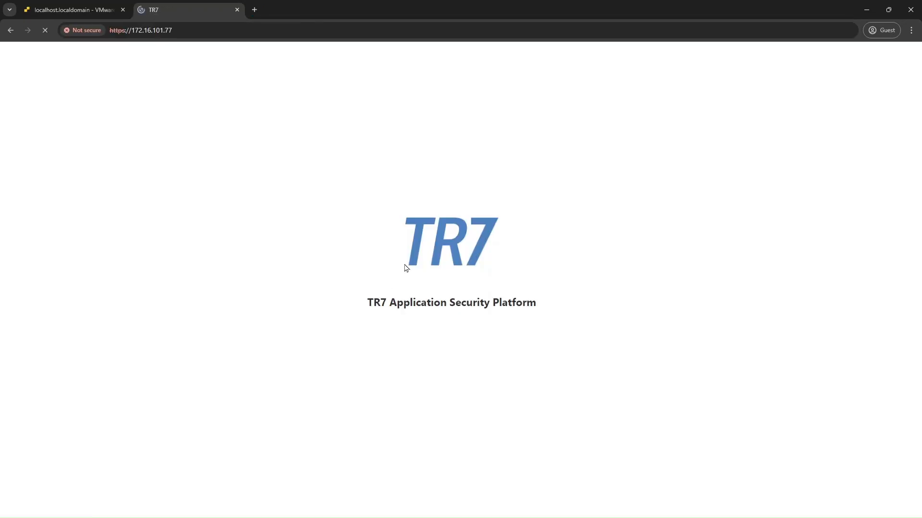
# Log in to the TR7 web interface with the username admin and the account password.
pyautogui.write('admin')
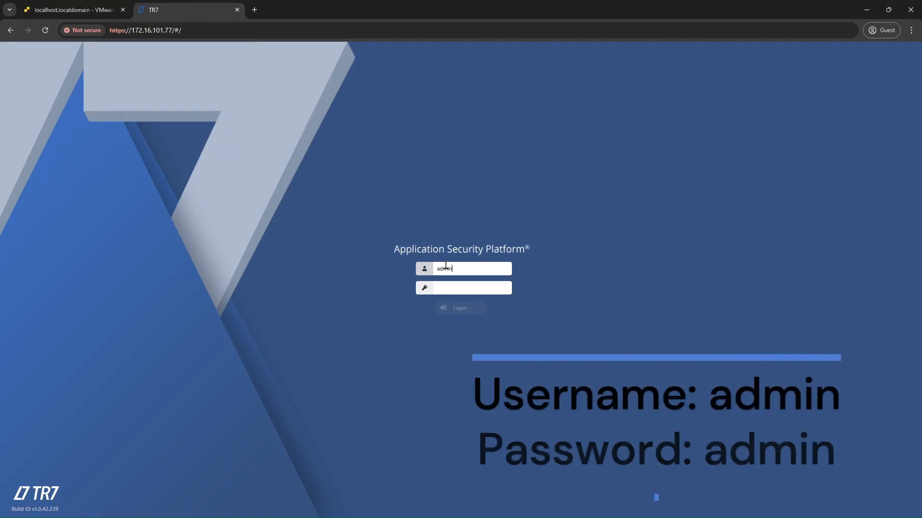
pyautogui.press('Tab')
pyautogui.write('admin')
pyautogui.press('Return')
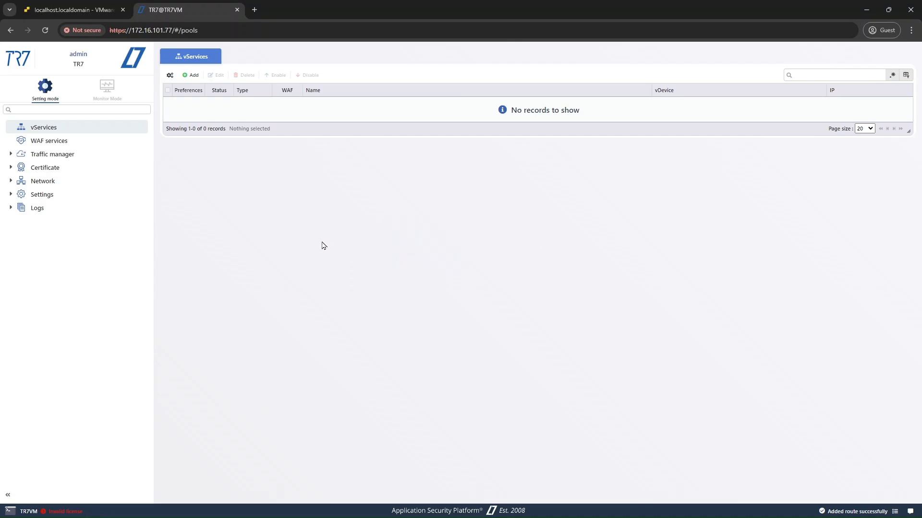
# Enlarge the web interface to 125% and open the License page of the general settings.
pyautogui.hotkey('ctrl', '+')
pyautogui.hotkey('ctrl', '+')
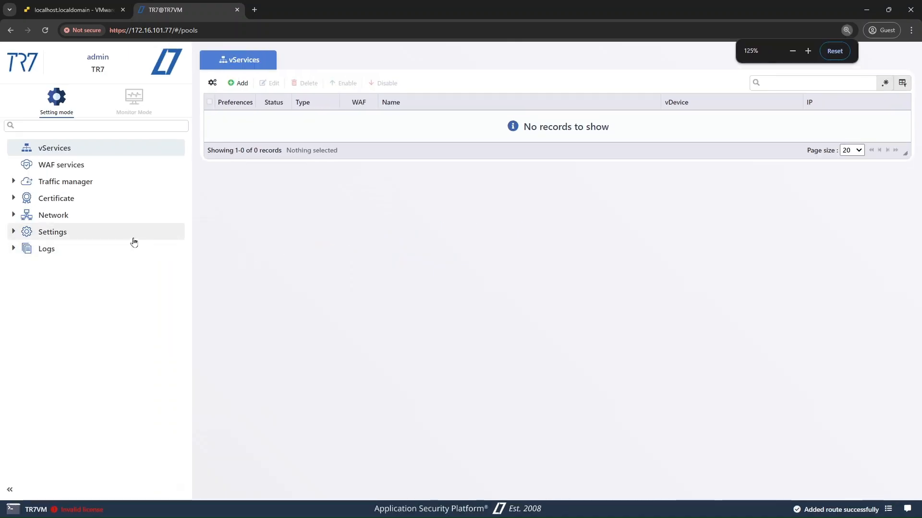
pyautogui.click(134, 238)
pyautogui.click(127, 249)
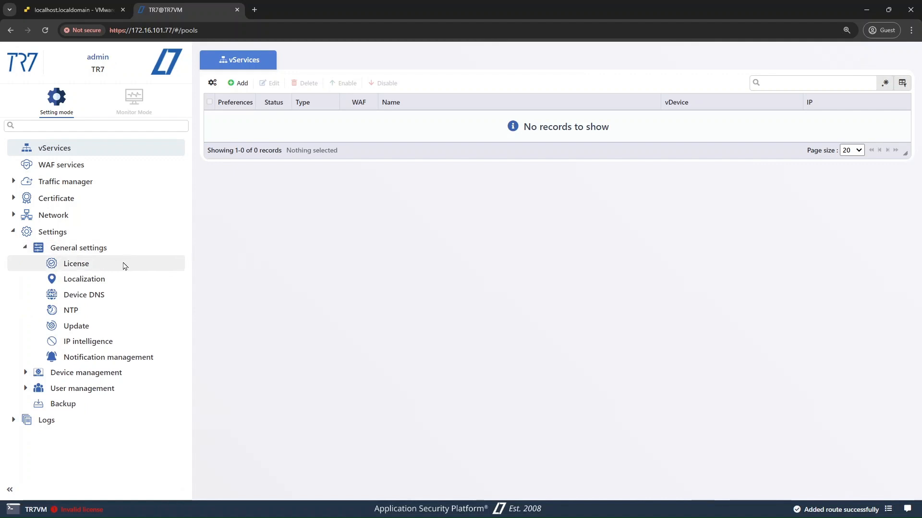
pyautogui.click(124, 264)
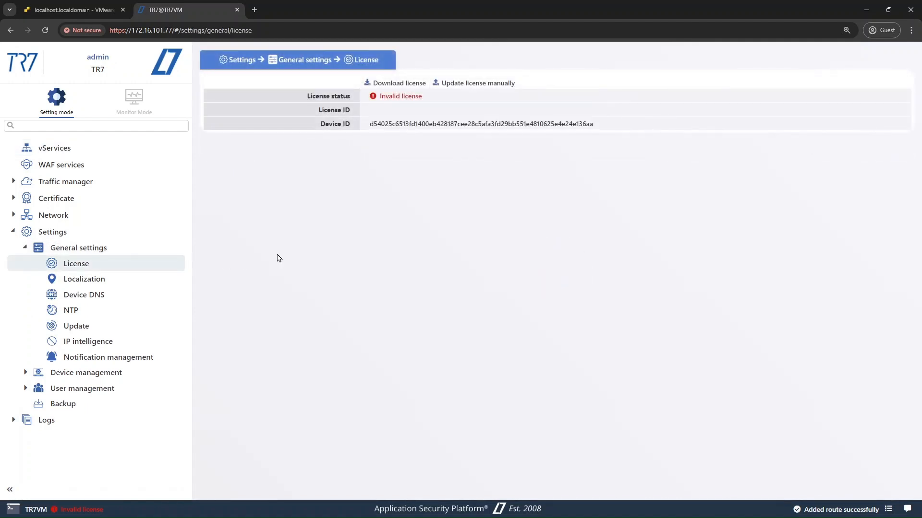
# Examine the Device ID on the License page and the update server address on the Update page.
pyautogui.doubleClick(410, 124)
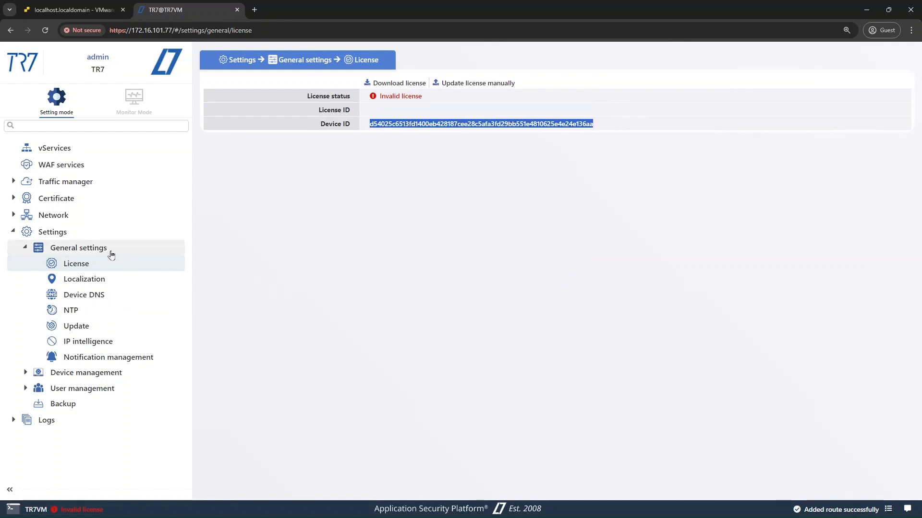
pyautogui.click(91, 327)
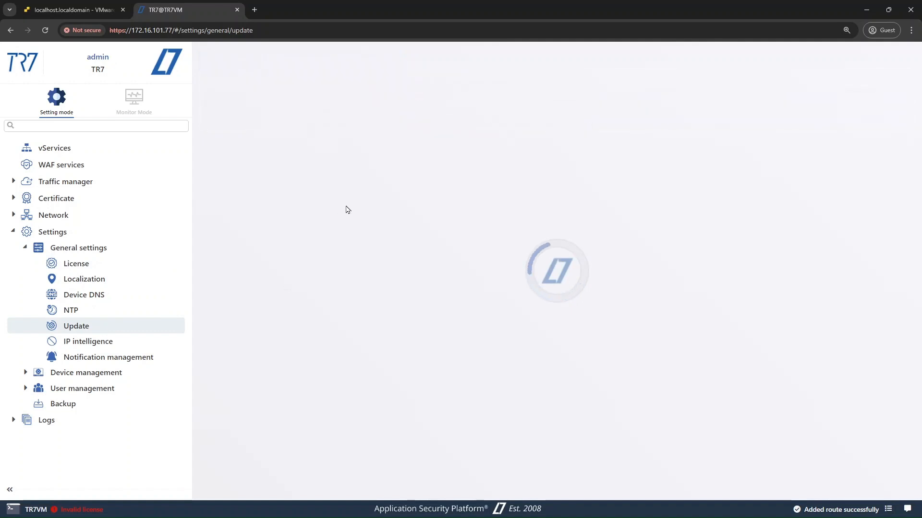
pyautogui.tripleClick(278, 95)
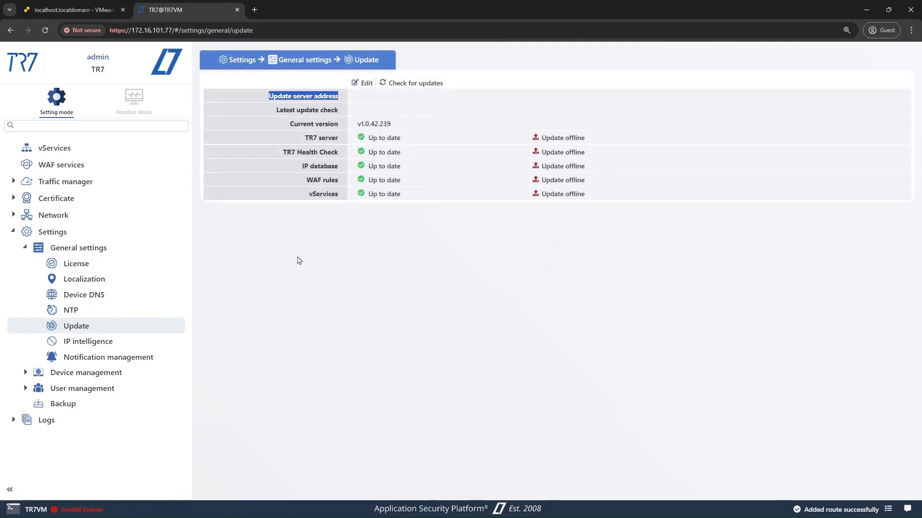
# View the License ID and License key fields of the manual license update form and close the form.
pyautogui.click(149, 270)
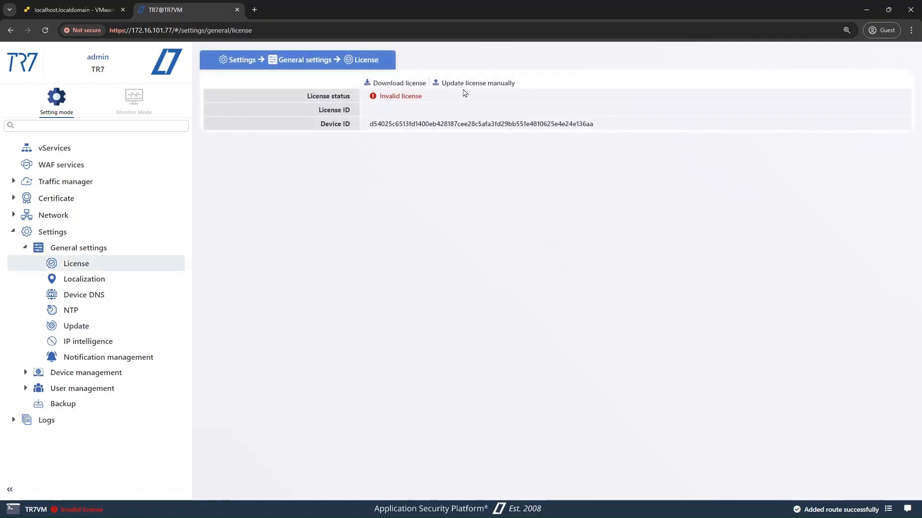
pyautogui.click(464, 85)
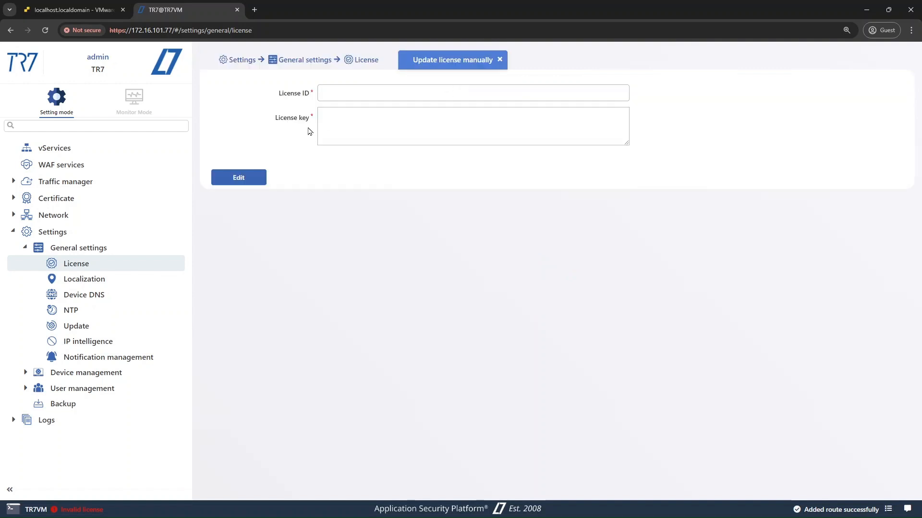
pyautogui.click(332, 121)
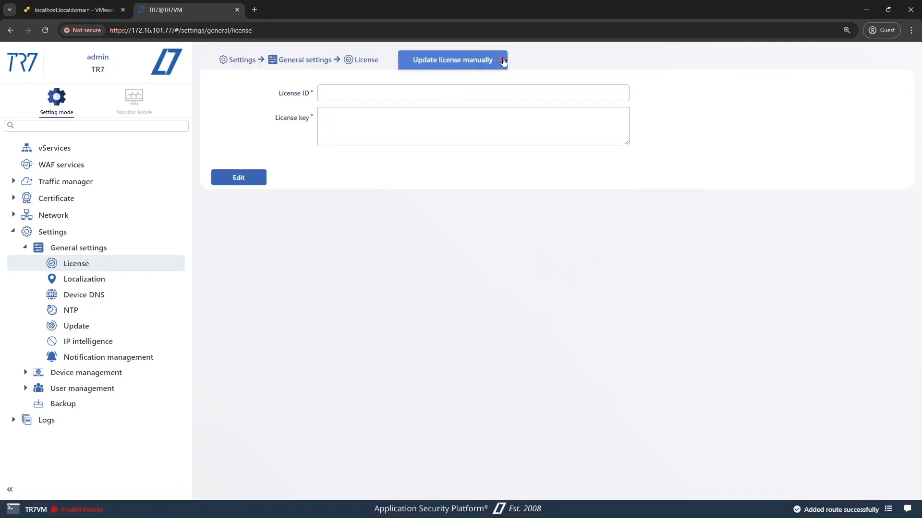
pyautogui.click(501, 60)
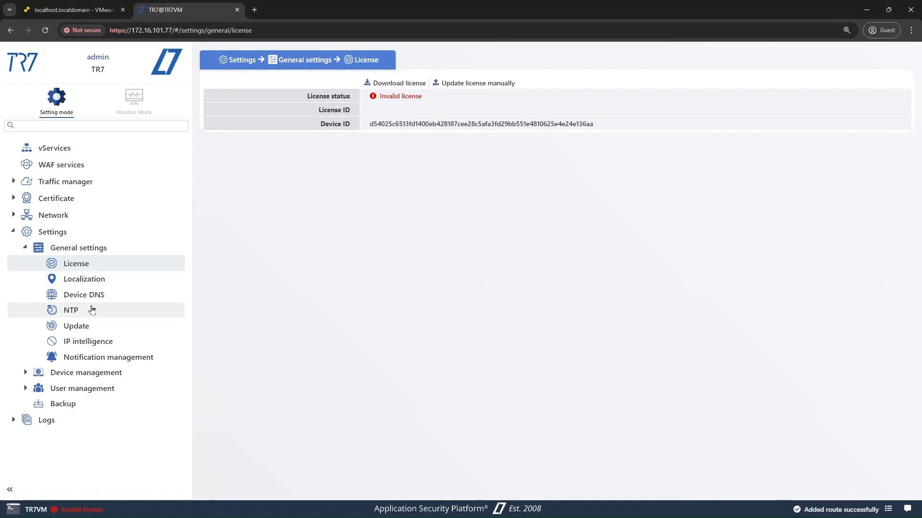
# Set the device's DNS server to 8.8.8.8 and save the DNS settings.
pyautogui.click(90, 295)
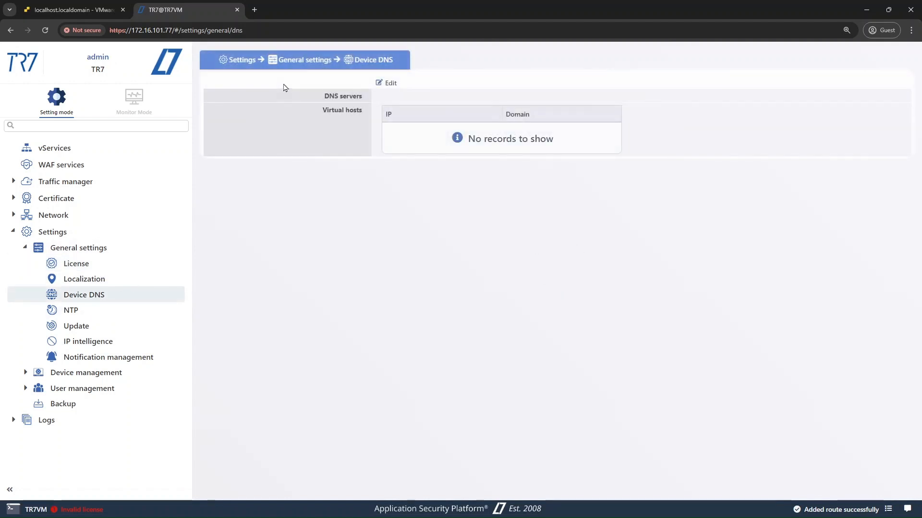
pyautogui.click(389, 86)
pyautogui.write('8.8.8.8')
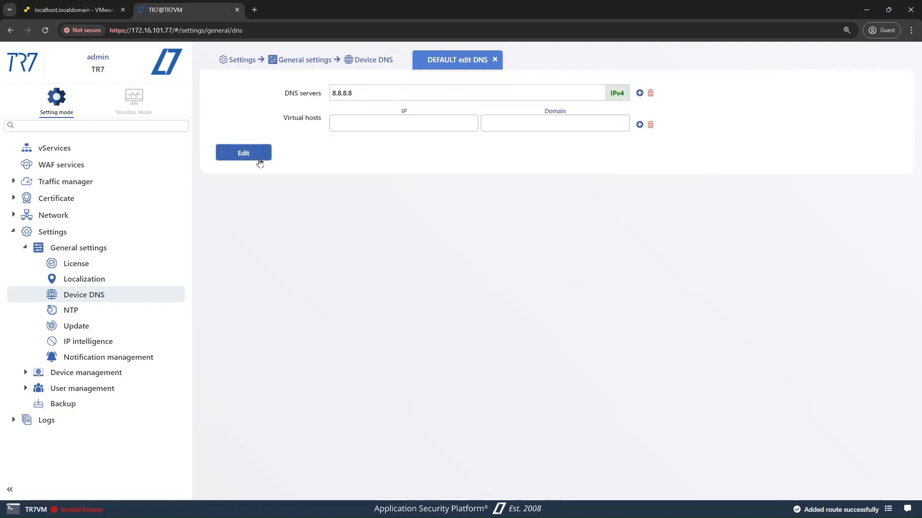
pyautogui.click(257, 157)
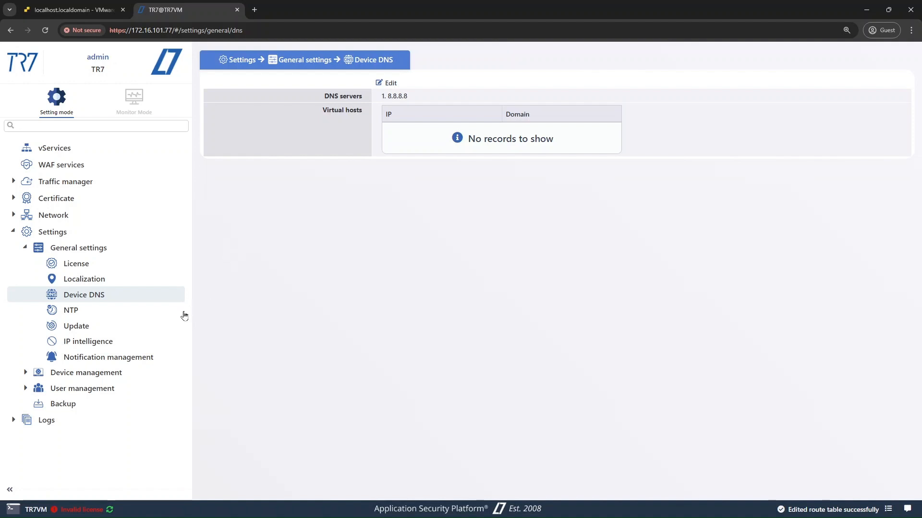
pyautogui.click(154, 325)
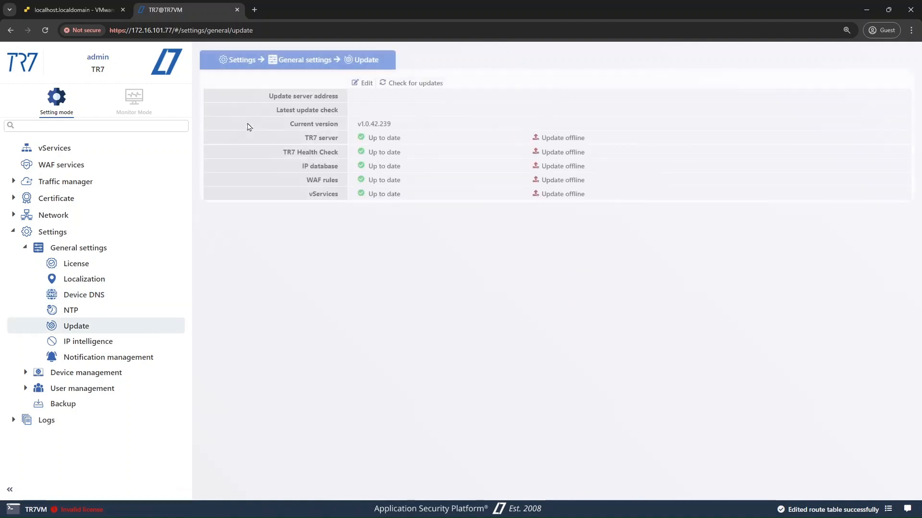
pyautogui.click(363, 81)
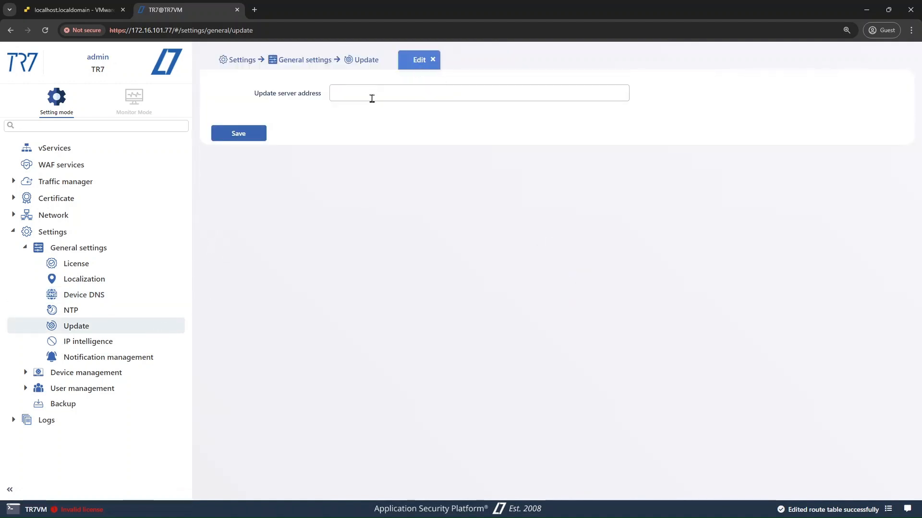
pyautogui.write('https://lat')
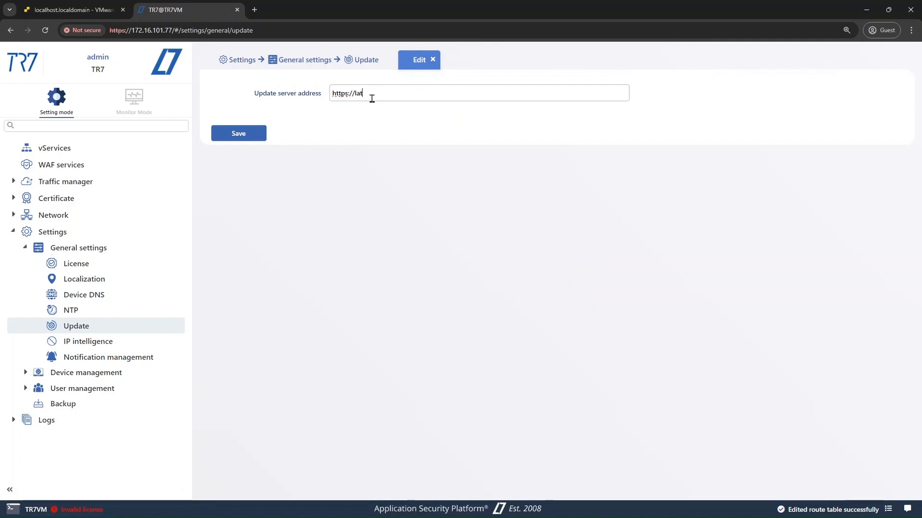
pyautogui.write('estupdate.tr7.com/')
pyautogui.click(264, 139)
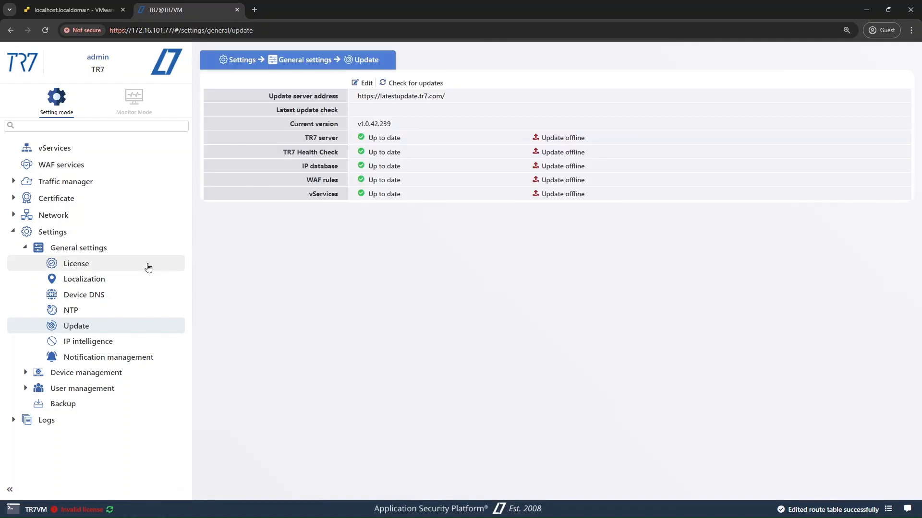
# Return to the License page and select the Device ID needed for licensing.
pyautogui.click(117, 271)
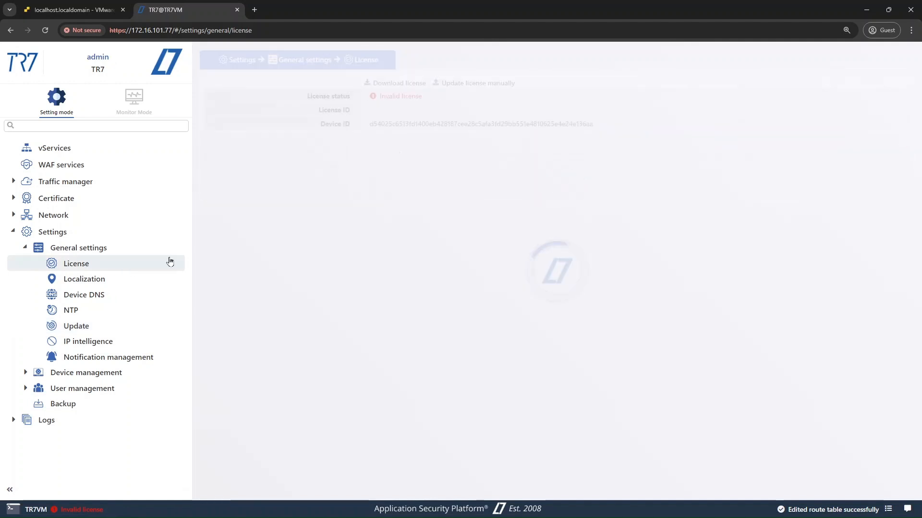
pyautogui.doubleClick(430, 124)
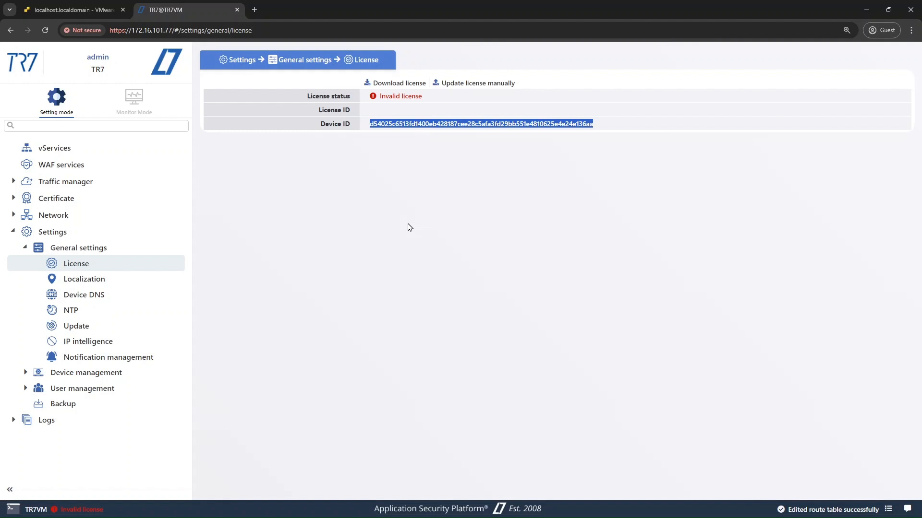
pyautogui.hotkey('alt', 'Tab')
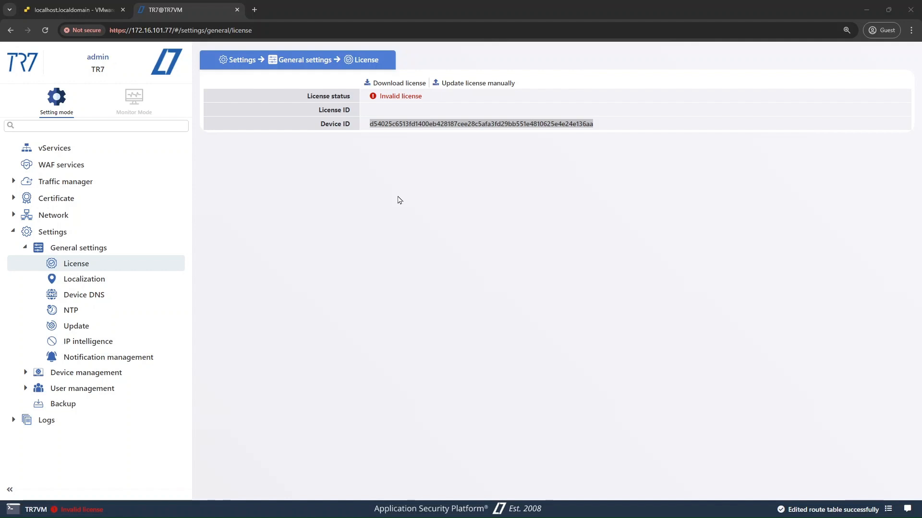
# Download the device's license from the server and acknowledge the confirmation.
pyautogui.click(398, 201)
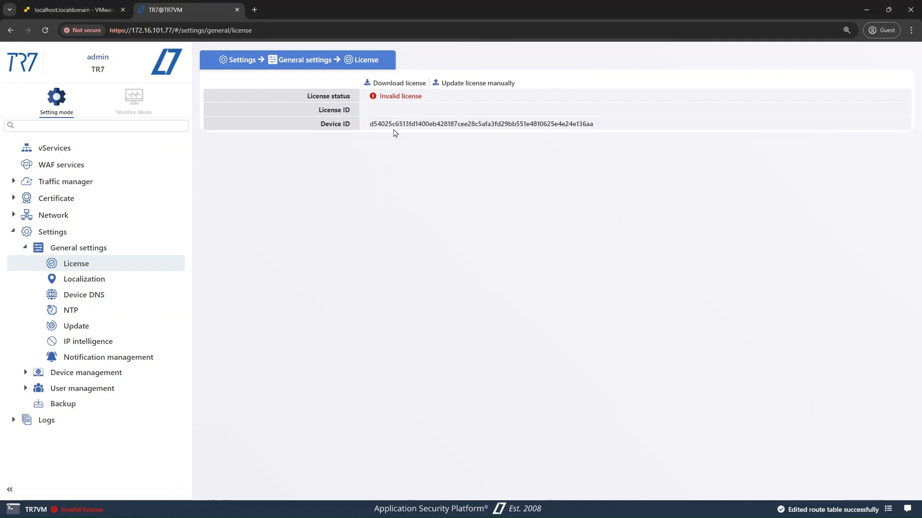
pyautogui.click(394, 87)
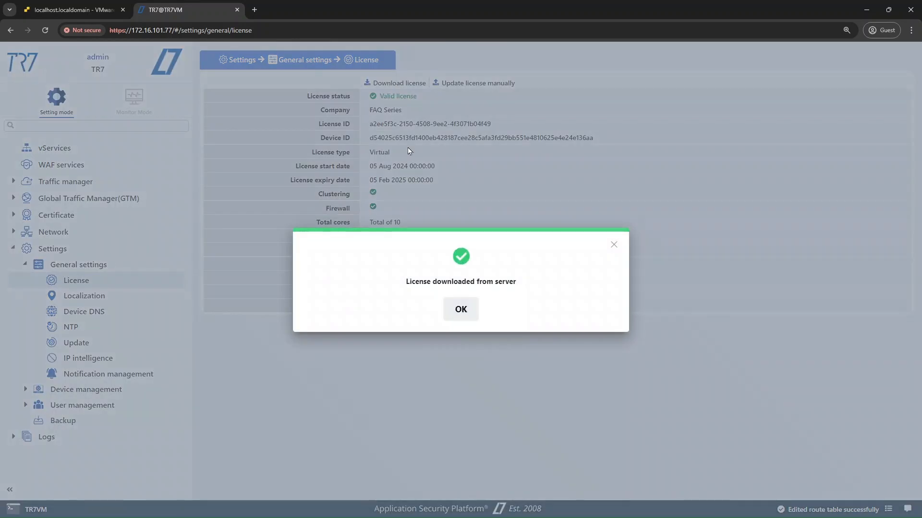
pyautogui.click(458, 309)
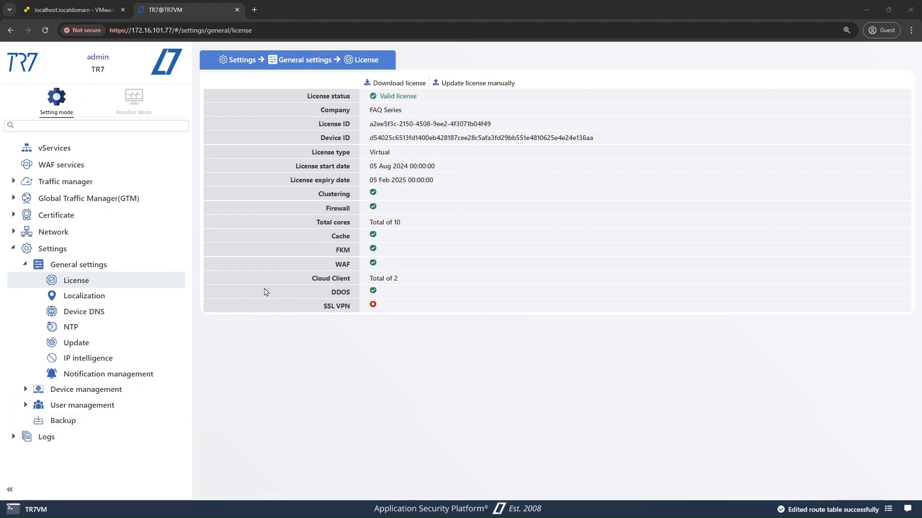
# Switch to the VMware ESXi browser tab and open the console of the TR7-02 virtual machine.
pyautogui.click(82, 5)
pyautogui.click(575, 85)
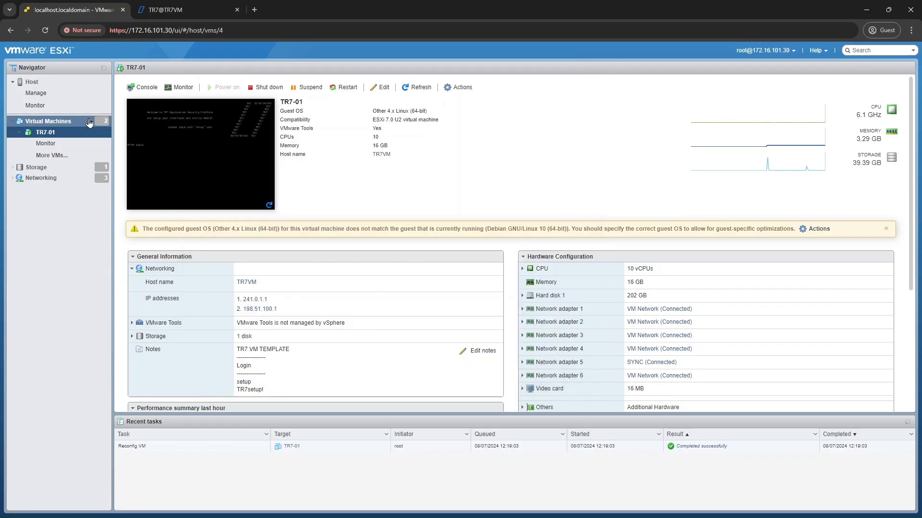
pyautogui.click(161, 133)
pyautogui.click(214, 163)
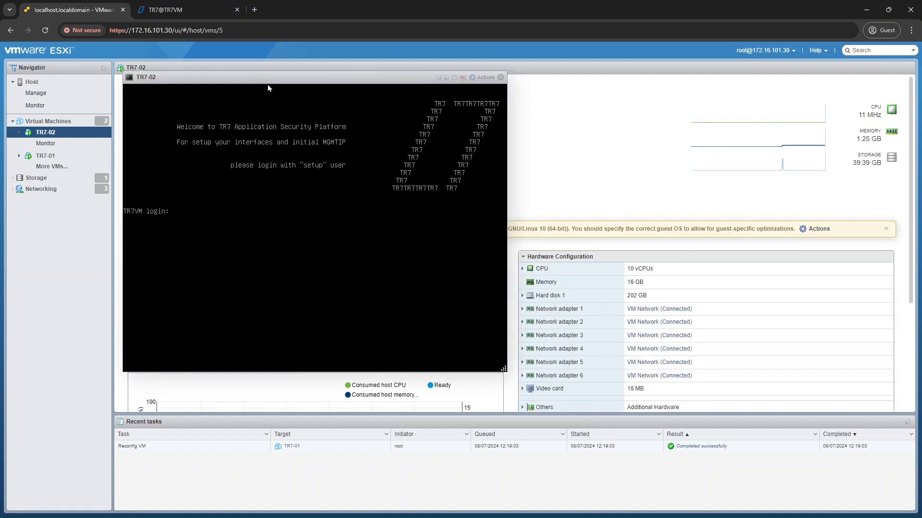
# Log in to the TR7-02 console as setup with the account password.
pyautogui.write('setup')
pyautogui.press('Return')
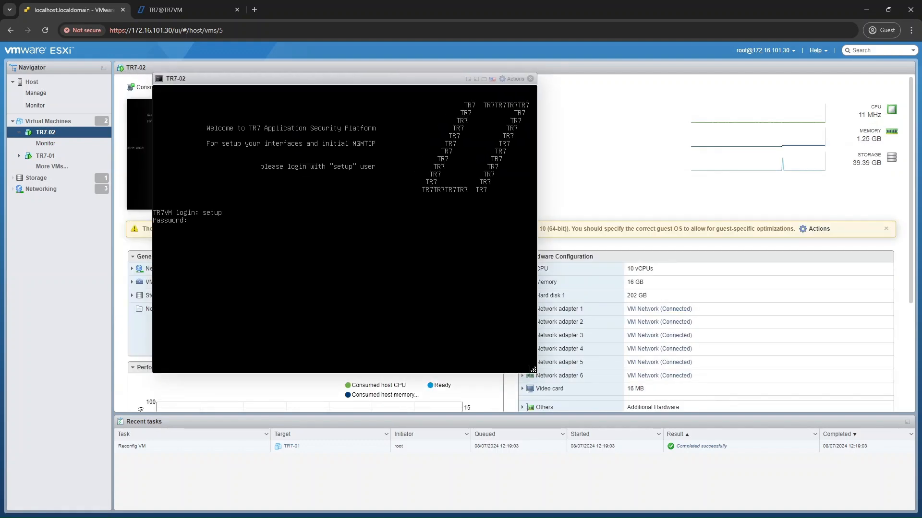
pyautogui.press('Return')
# Open the network interface setup of the TR7-02 console and rename interface ens160 as MGMT.
pyautogui.press('Down')
pyautogui.press('Return')
pyautogui.press('Return')
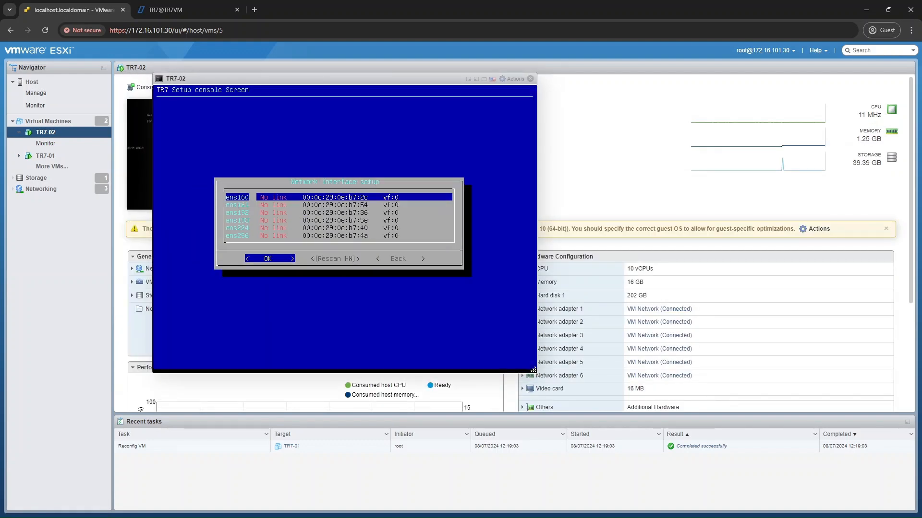
pyautogui.press('Return')
pyautogui.press('Return')
pyautogui.write('MGMT')
# Set the MGMT interface's usage type to Management and return to the interface list.
pyautogui.press('Return')
pyautogui.press('Return')
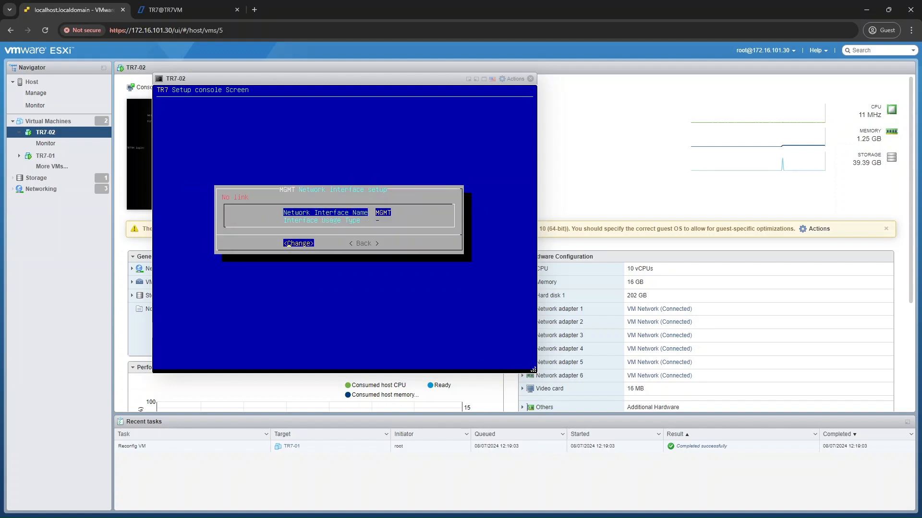
pyautogui.press('Down')
# Rename the network interface ens161 as SYNC.
pyautogui.press('Return')
pyautogui.press('Escape')
pyautogui.press('Right')
pyautogui.press('Return')
pyautogui.press('Down')
pyautogui.press('Return')
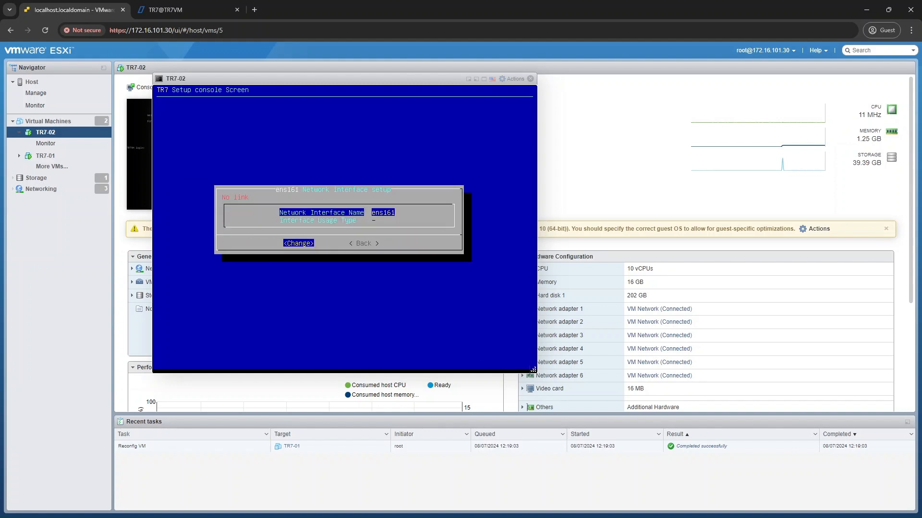
# Set the SYNC interface's usage type to Sync and return to the interface list.
pyautogui.press('Return')
pyautogui.write('SYNC')
pyautogui.press('Return')
pyautogui.press('Down')
pyautogui.press('Return')
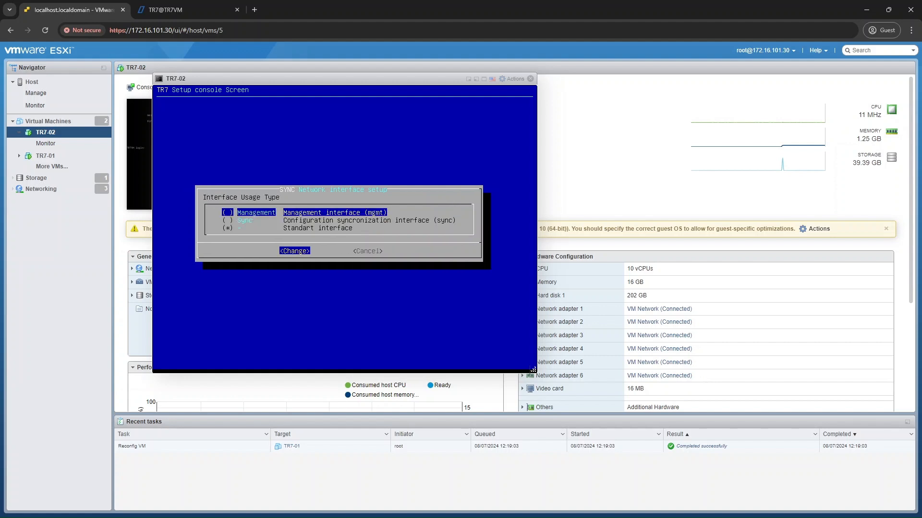
pyautogui.press('Down')
pyautogui.press('space')
pyautogui.press('Return')
pyautogui.press('Return')
pyautogui.press('Right')
pyautogui.press('Return')
# Connect TR7-02's Network Adapter 5 to the SYNC network in the virtual machine settings and save them.
pyautogui.press('Down')
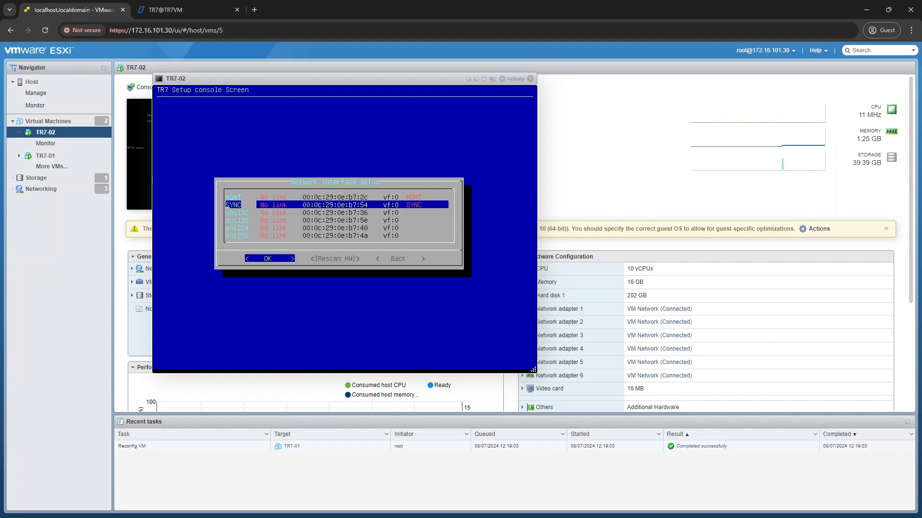
pyautogui.click(379, 86)
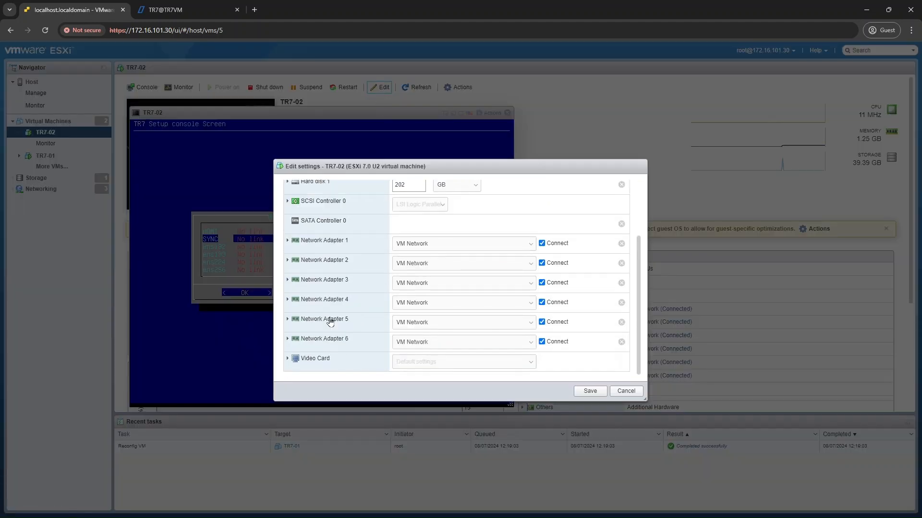
pyautogui.click(330, 322)
pyautogui.doubleClick(469, 319)
pyautogui.click(432, 259)
pyautogui.click(432, 271)
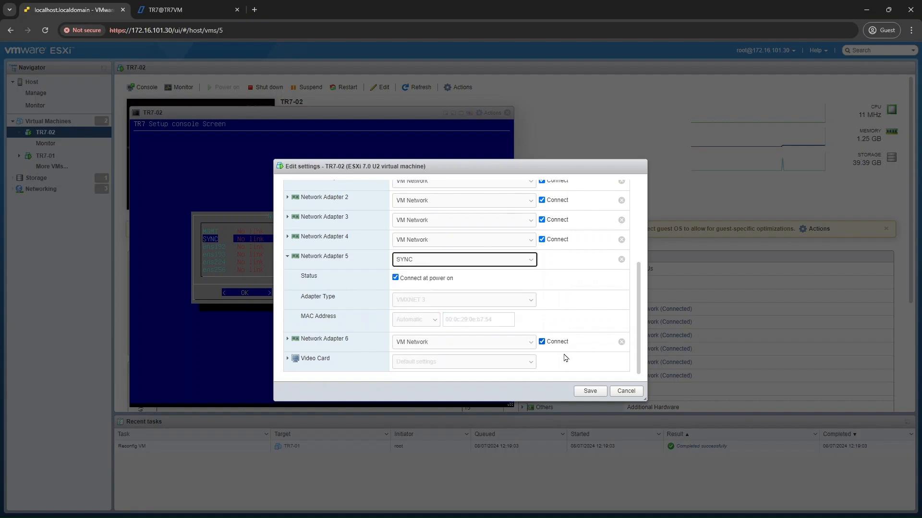
pyautogui.click(590, 391)
# Rename the network interface ens192 as ETH-1 in the TR7-02 setup console.
pyautogui.click(451, 322)
pyautogui.press('Down')
pyautogui.press('Return')
pyautogui.press('Return')
pyautogui.write('ET')
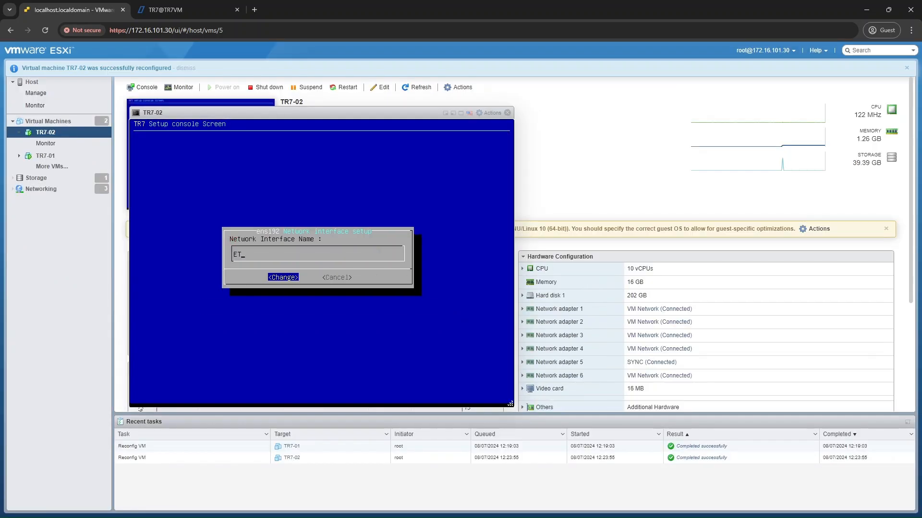
# Rename the fourth network interface in the list as ETH-2.
pyautogui.press('Return')
pyautogui.press('Return')
pyautogui.press('Down')
# Rename the network interface ens224 as ETH-3.
pyautogui.press('Return')
pyautogui.write('ETH-2')
pyautogui.press('Return')
pyautogui.press('Return')
pyautogui.press('Escape')
pyautogui.press('Down')
pyautogui.press('Down')
pyautogui.press('Down')
pyautogui.press('Return')
# Rename the network interface ens256 as ETH-4 and return to the interface list.
pyautogui.press('Return')
pyautogui.write('ETH-3')
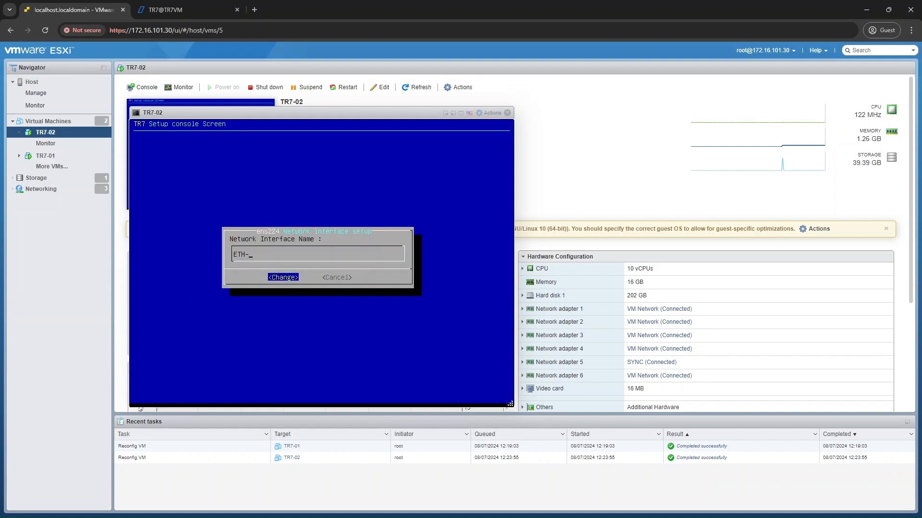
pyautogui.press('Return')
pyautogui.press('Return')
pyautogui.press('Escape')
pyautogui.press('Down')
pyautogui.press('Down')
pyautogui.press('Down')
# Rescan the network hardware and leave the network interface setup.
pyautogui.press('Return')
pyautogui.press('Return')
pyautogui.write('ETH-4')
pyautogui.press('Return')
pyautogui.press('Return')
pyautogui.press('Right')
pyautogui.press('Return')
pyautogui.press('Right')
pyautogui.press('Return')
pyautogui.press('Right')
pyautogui.press('Right')
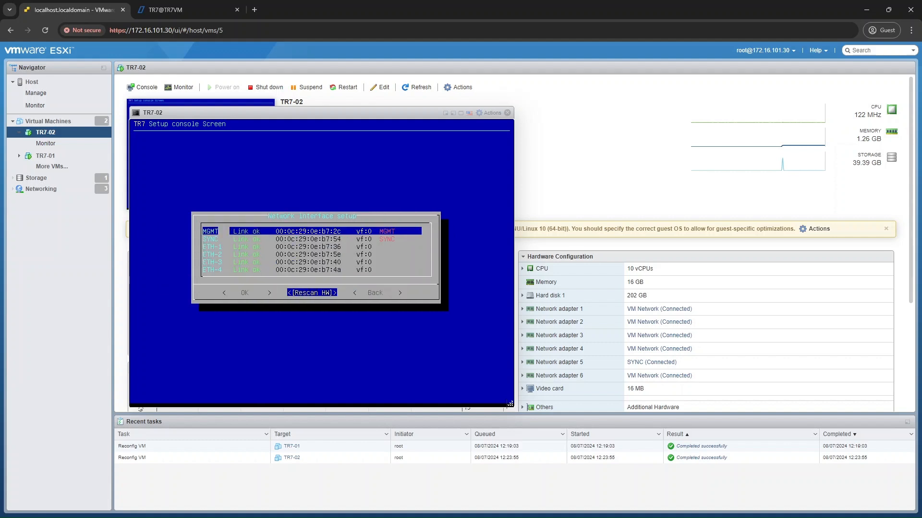
# Add the management IP 172.16.101.78/24 with gateway 172.16.101.1 in the Management setup of TR7-02.
pyautogui.press('Return')
pyautogui.press('Right')
pyautogui.press('Return')
pyautogui.press('Down')
pyautogui.press('Return')
pyautogui.press('Down')
pyautogui.press('Down')
pyautogui.press('Down')
pyautogui.press('Return')
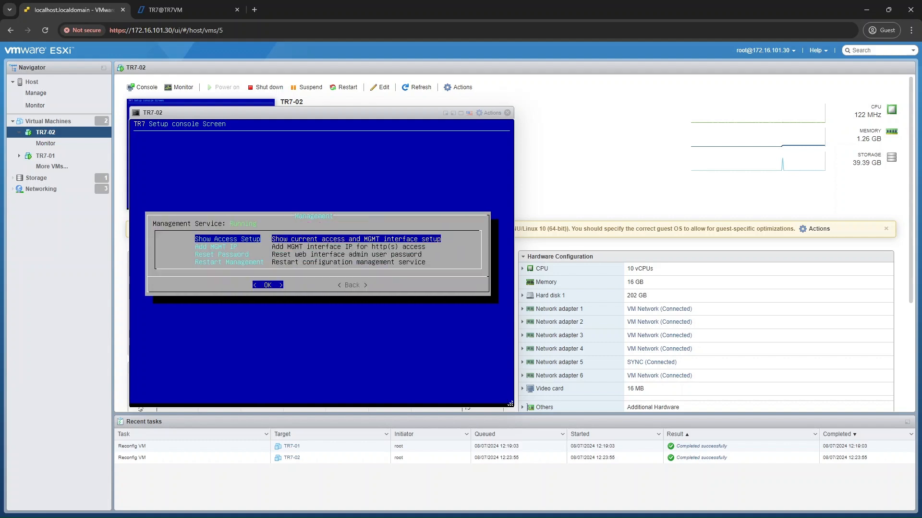
pyautogui.press('Down')
pyautogui.press('Return')
pyautogui.write('172.16.101.7')
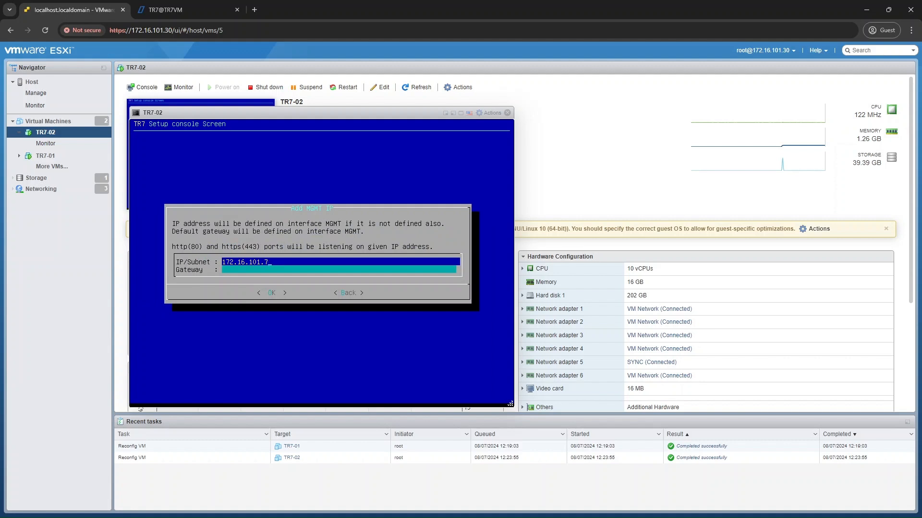
pyautogui.write('8/24')
pyautogui.press('Down')
pyautogui.write('172.16.101')
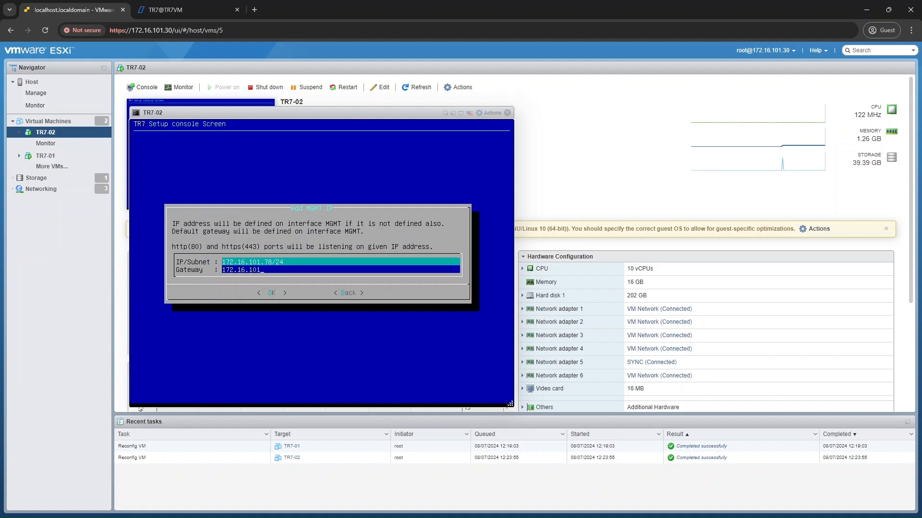
pyautogui.write('.1')
pyautogui.press('Return')
# Restart the configuration management service and exit the TR7-02 setup console to the login prompt.
pyautogui.press('Return')
pyautogui.press('Down')
pyautogui.press('Down')
pyautogui.press('Down')
pyautogui.press('Return')
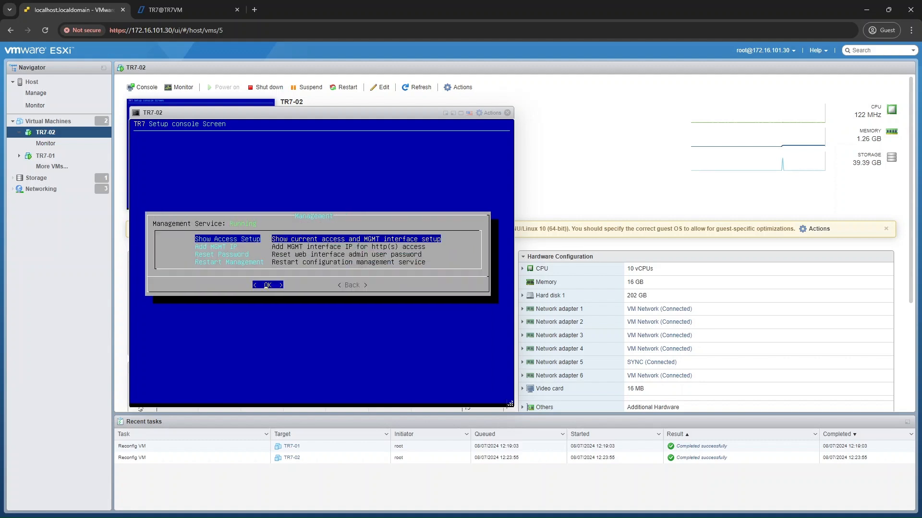
pyautogui.press('Right')
pyautogui.press('Return')
pyautogui.press('Down')
pyautogui.press('Down')
pyautogui.press('Down')
pyautogui.press('Return')
pyautogui.press('Return')
pyautogui.press('Return')
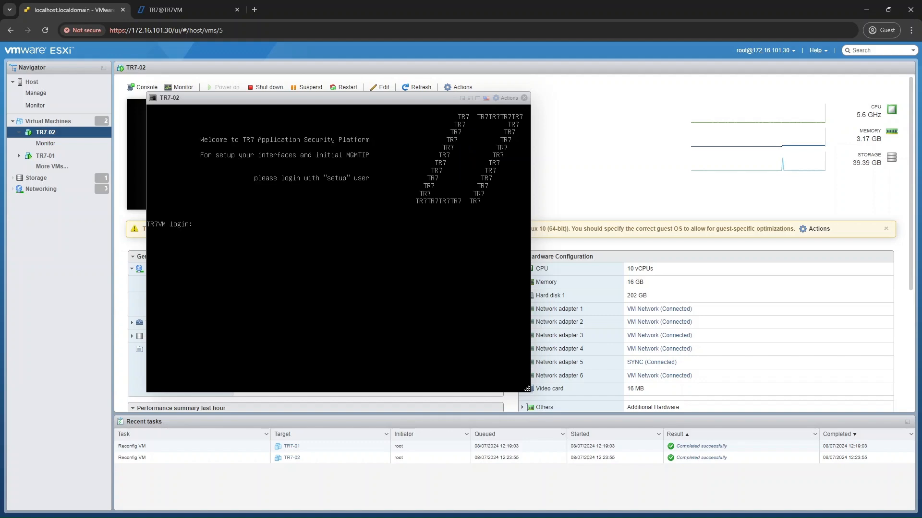
pyautogui.click(255, 9)
pyautogui.write('https//172.16')
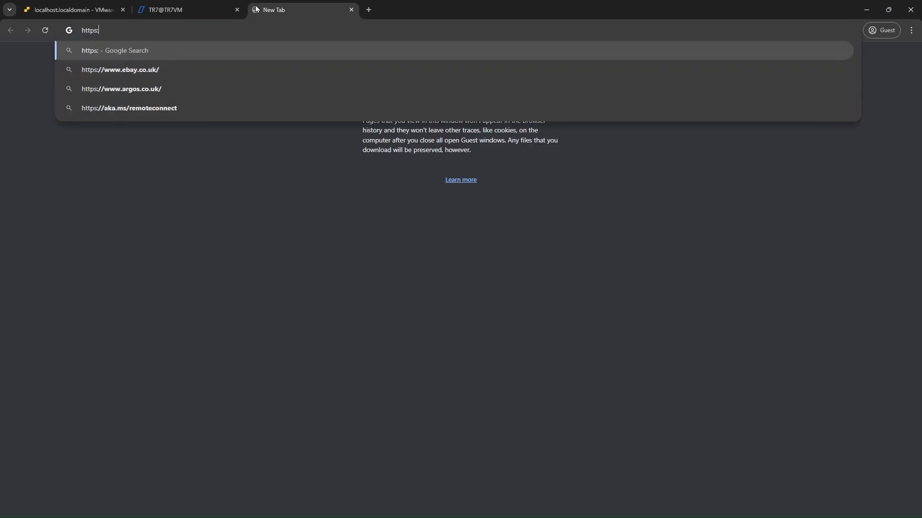
pyautogui.write('.101.78')
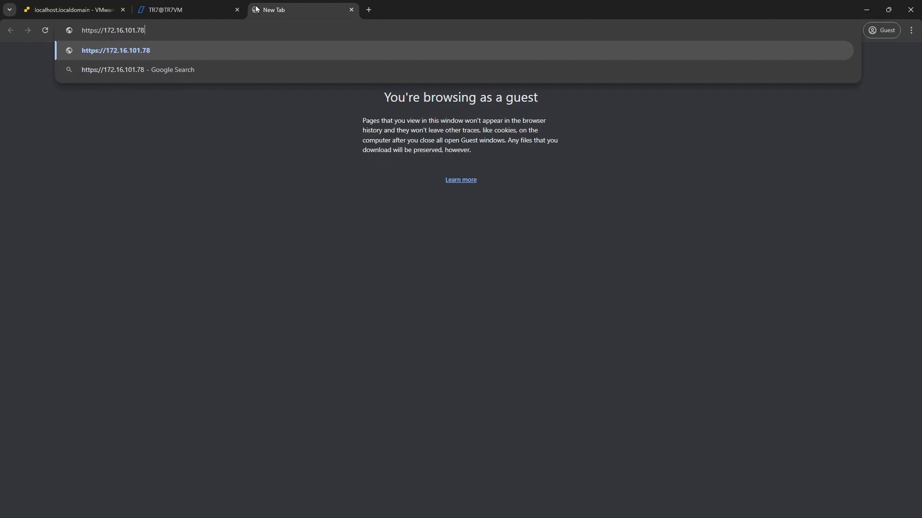
pyautogui.press('Return')
pyautogui.click(339, 258)
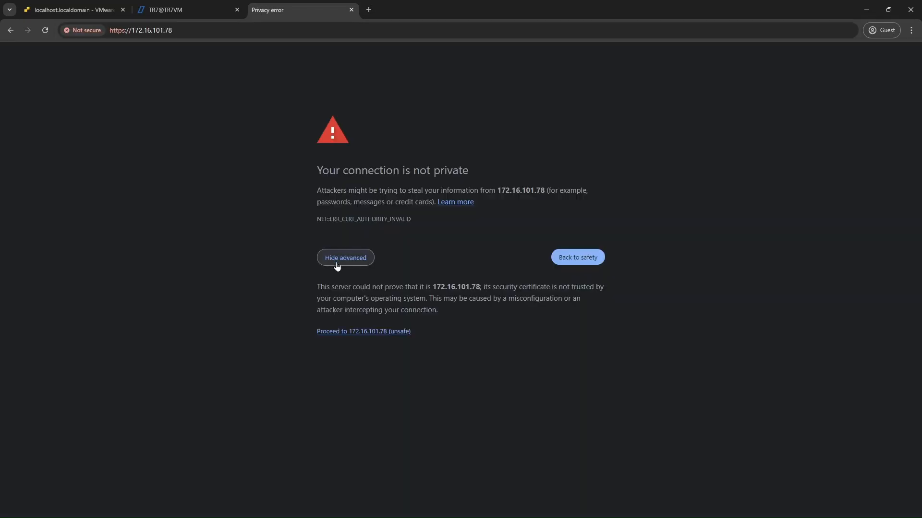
pyautogui.click(361, 330)
# Log in to the TR7 web interface as admin with the account password and enlarge the page to 125%.
pyautogui.click(453, 270)
pyautogui.write('admin')
pyautogui.press('Tab')
pyautogui.write('admin')
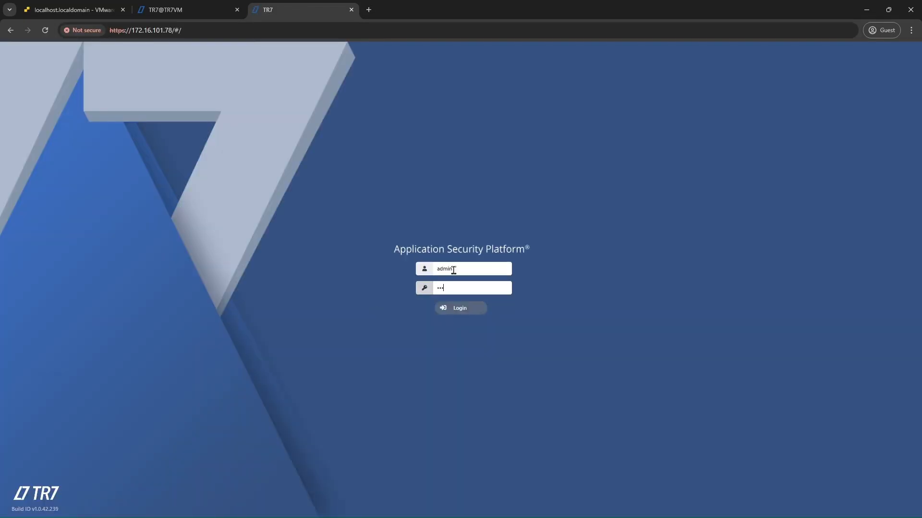
pyautogui.press('Return')
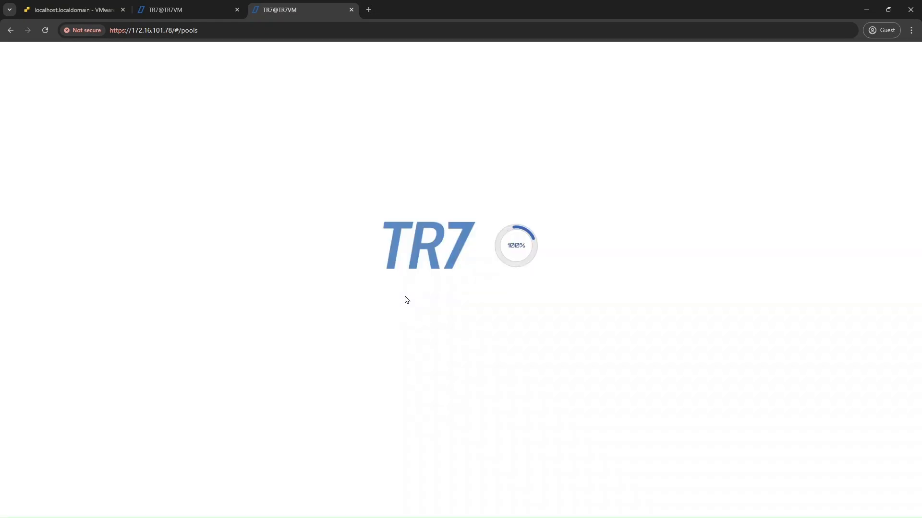
pyautogui.hotkey('ctrl', '+')
pyautogui.hotkey('ctrl', '+')
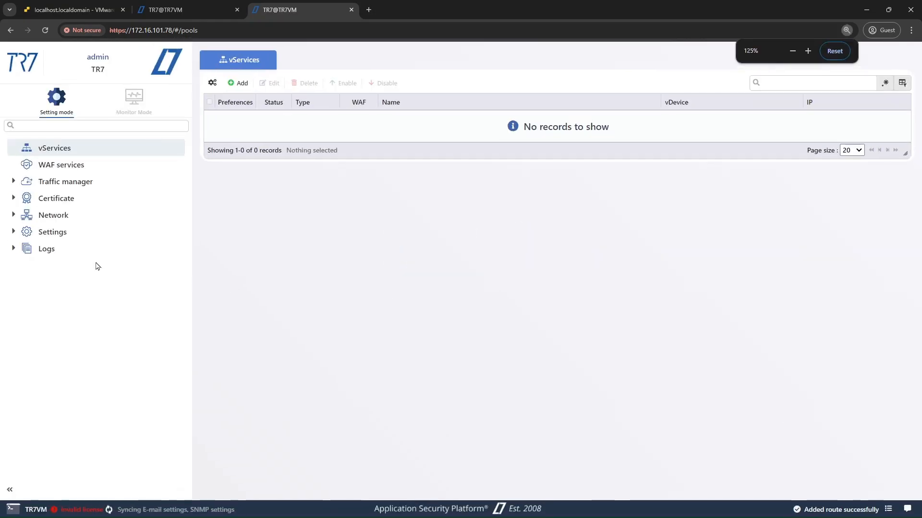
# Open the License page in the general settings and select the Device ID value.
pyautogui.click(78, 235)
pyautogui.click(82, 250)
pyautogui.click(85, 263)
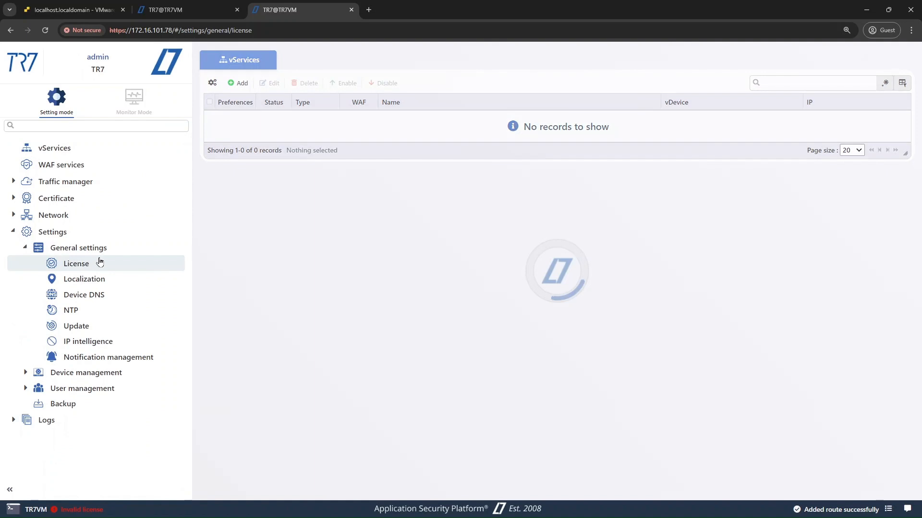
pyautogui.doubleClick(393, 124)
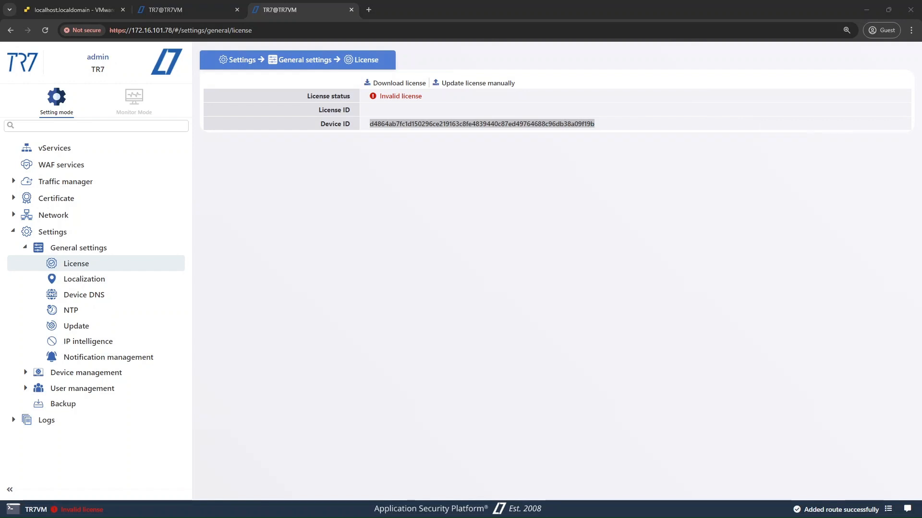
# Set the device DNS server to 8.8.8.8 and save the change.
pyautogui.click(90, 295)
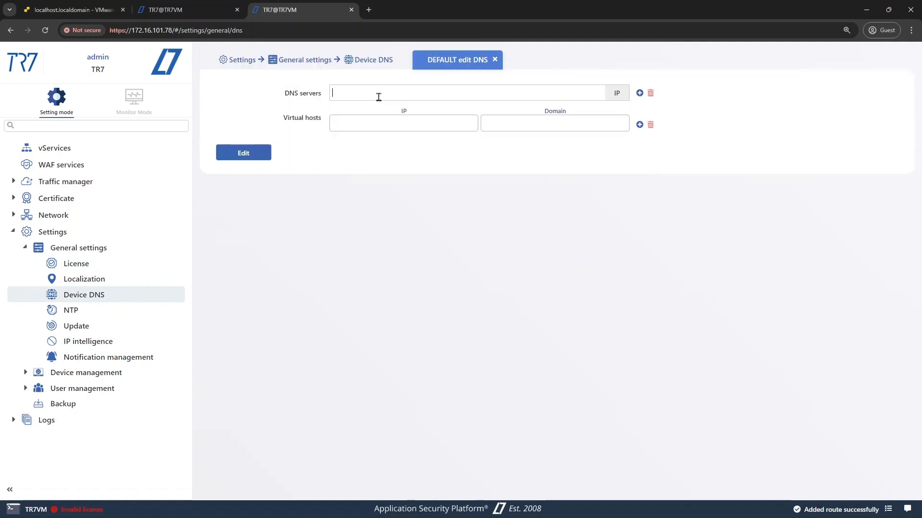
pyautogui.write('8.8.8.8')
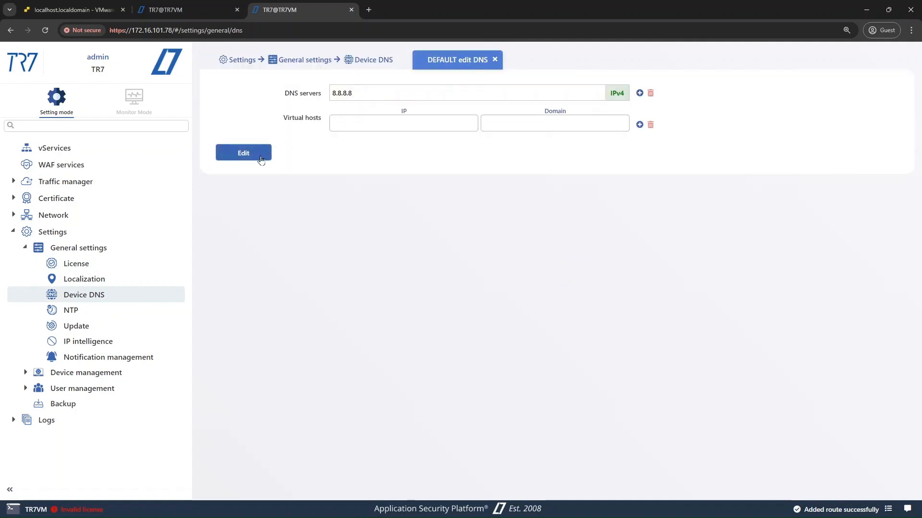
pyautogui.click(249, 157)
pyautogui.click(108, 326)
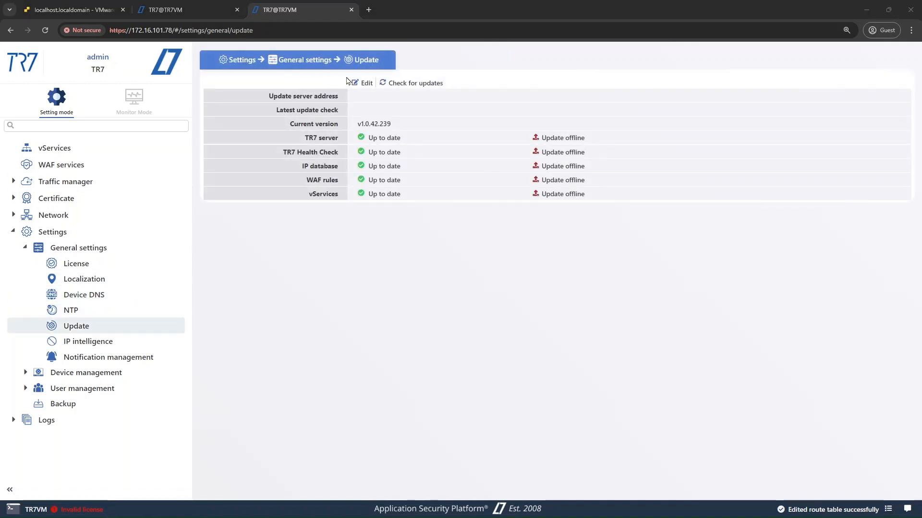
pyautogui.click(349, 81)
pyautogui.write('https://latestupdate.tr7.com/')
pyautogui.click(238, 133)
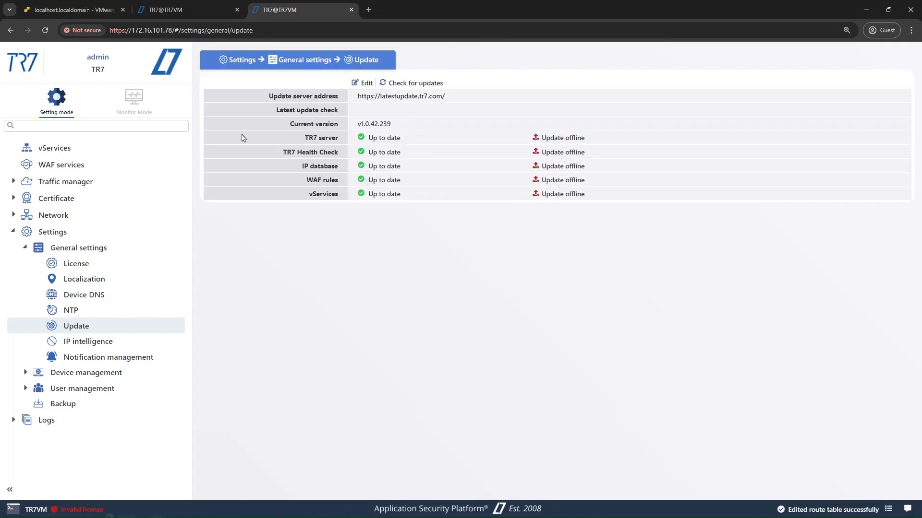
# Download the license for the 172.16.101.78 appliance from the License page and confirm the request.
pyautogui.click(77, 263)
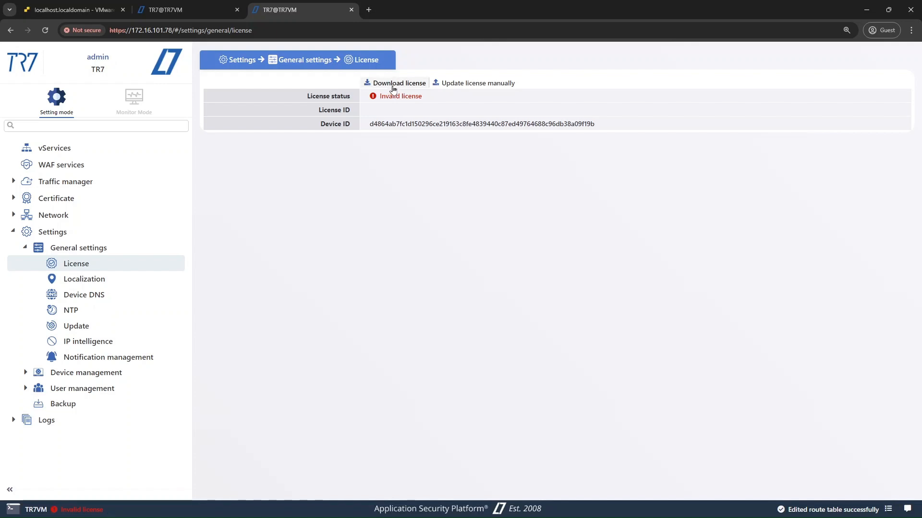
pyautogui.click(396, 83)
pyautogui.click(453, 307)
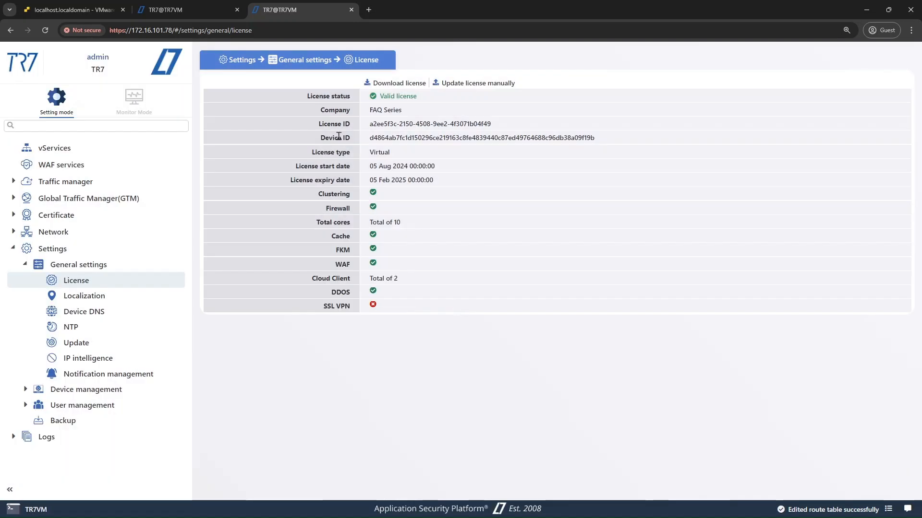
# Open the Cluster page under Device management on both appliances, 172.16.101.77 first and 172.16.101.78 second.
pyautogui.click(183, 9)
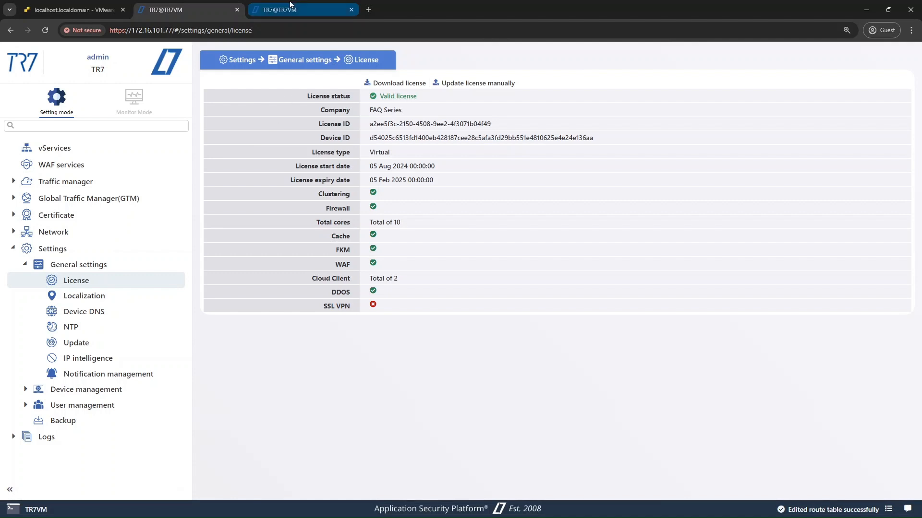
pyautogui.moveTo(290, 5)
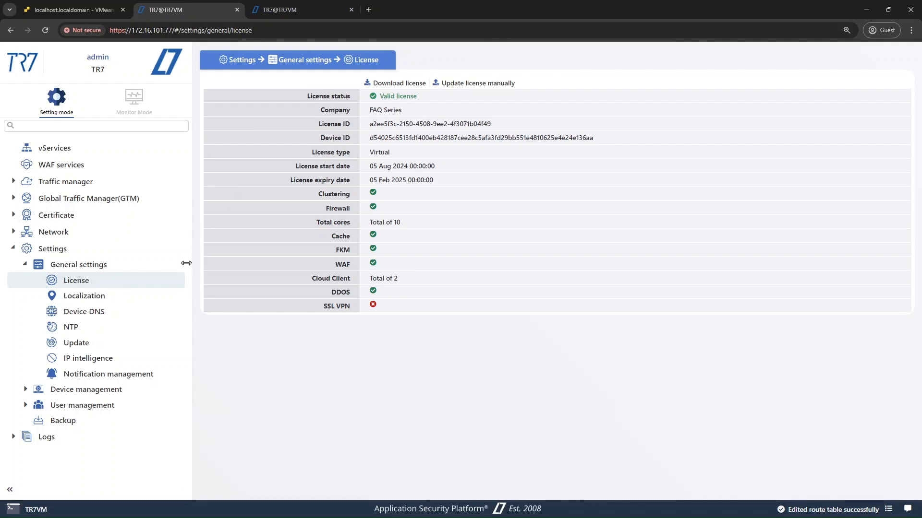
pyautogui.click(26, 265)
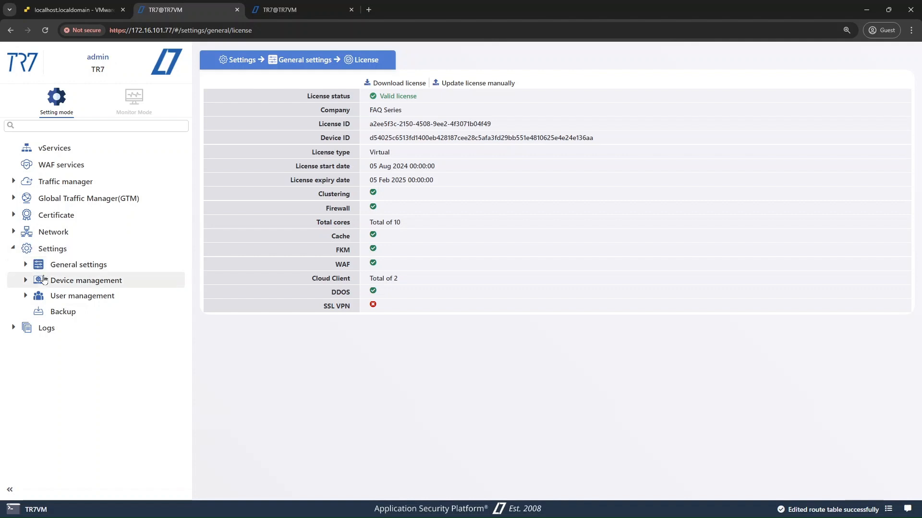
pyautogui.click(46, 283)
pyautogui.click(84, 312)
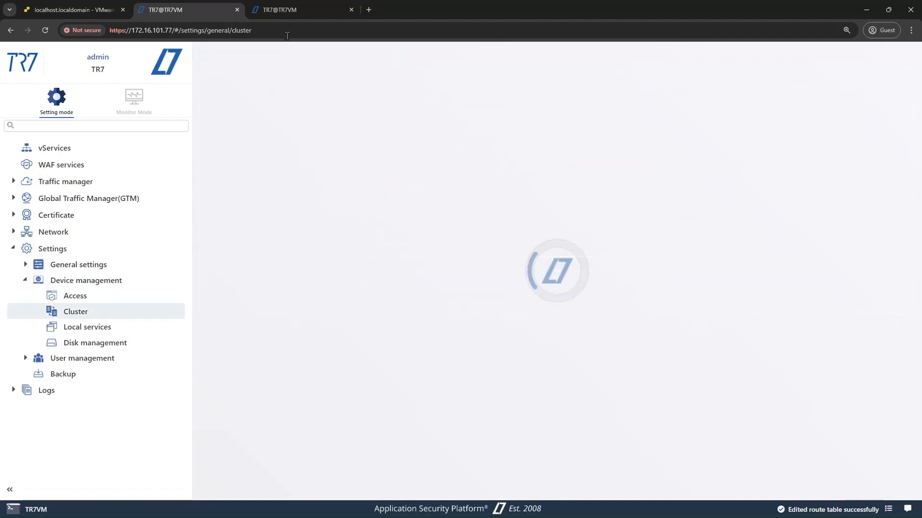
pyautogui.click(285, 10)
pyautogui.click(56, 265)
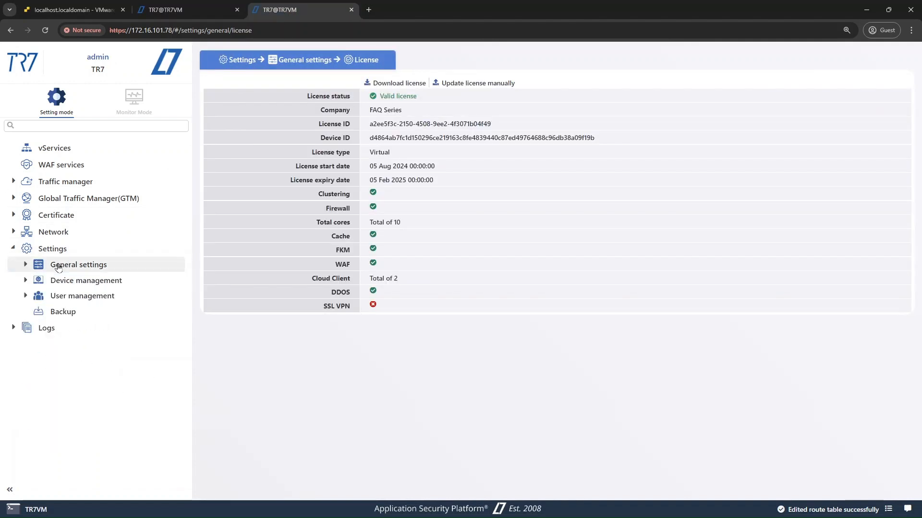
pyautogui.click(63, 282)
pyautogui.click(94, 311)
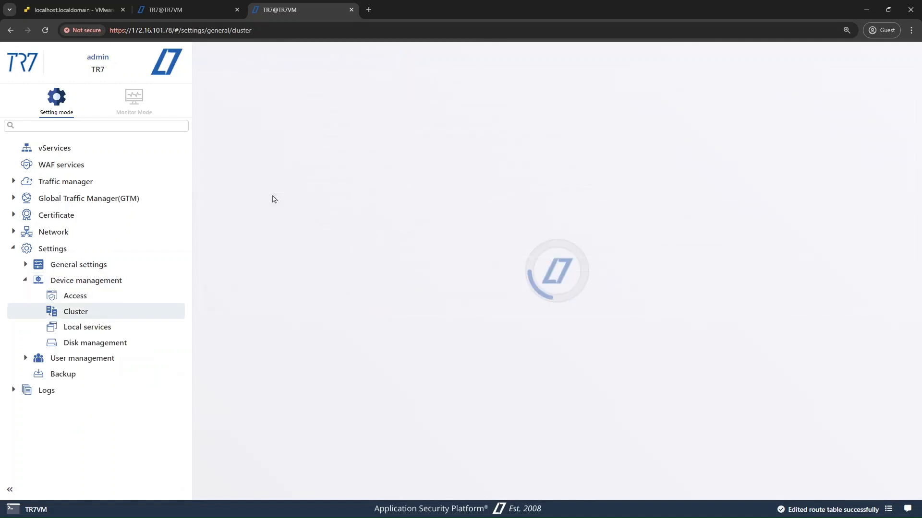
# Enable clustering on the 172.16.101.77 appliance with cluster ID 1 and submit the setting.
pyautogui.click(206, 5)
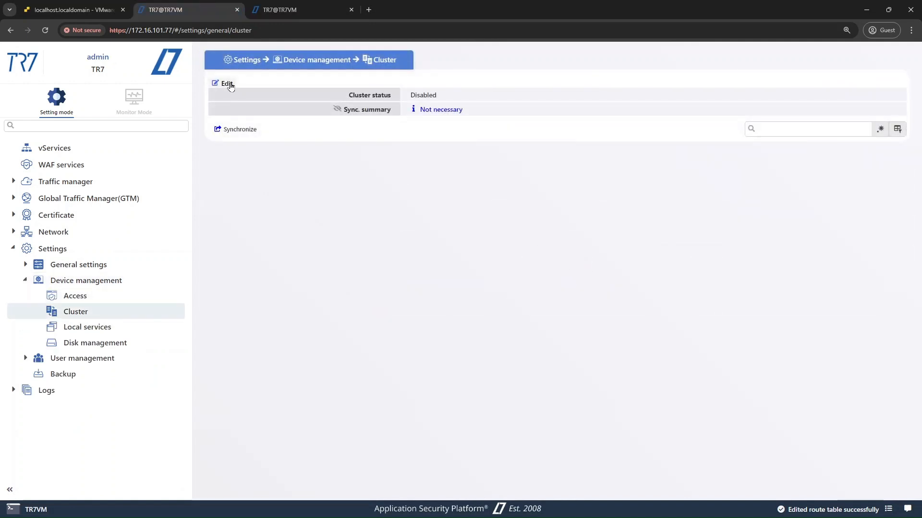
pyautogui.click(226, 84)
pyautogui.click(328, 93)
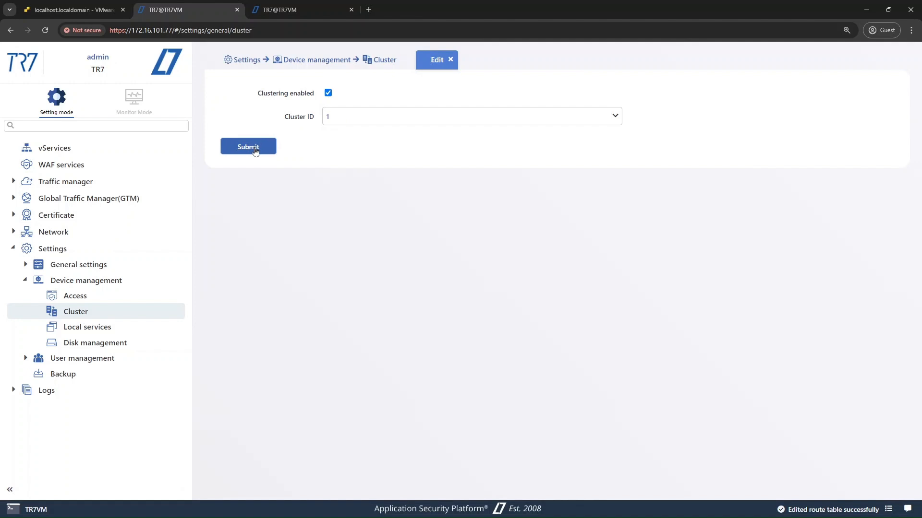
pyautogui.click(254, 150)
# Enable clustering on the 172.16.101.78 appliance with cluster ID 2 and submit the setting.
pyautogui.click(306, 5)
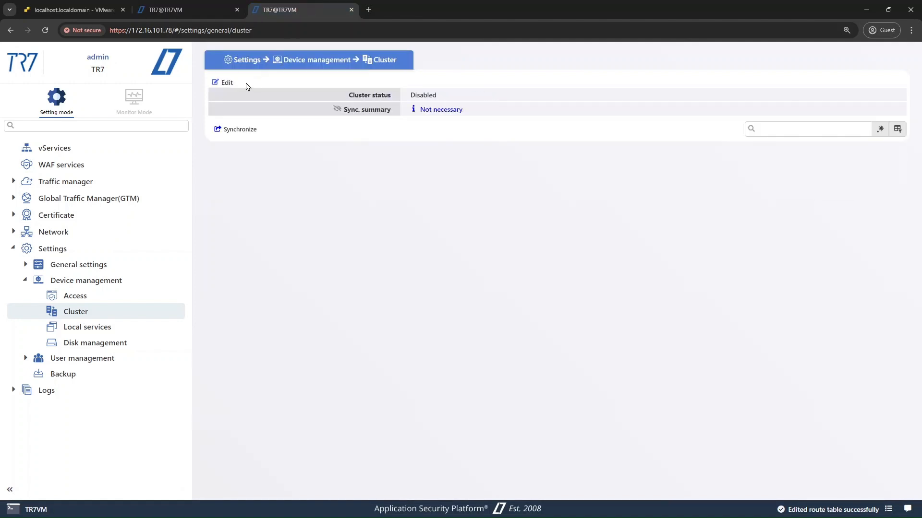
pyautogui.click(234, 87)
pyautogui.click(328, 93)
pyautogui.click(614, 116)
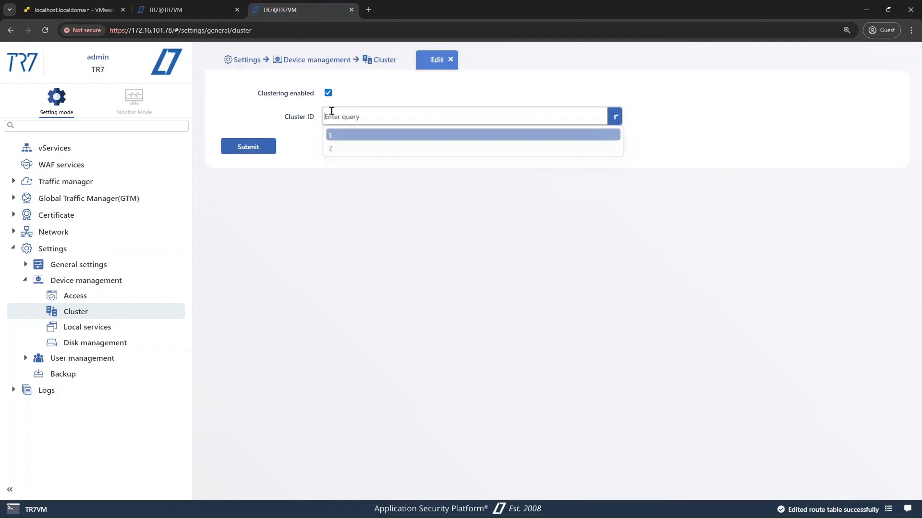
pyautogui.click(341, 147)
pyautogui.click(270, 150)
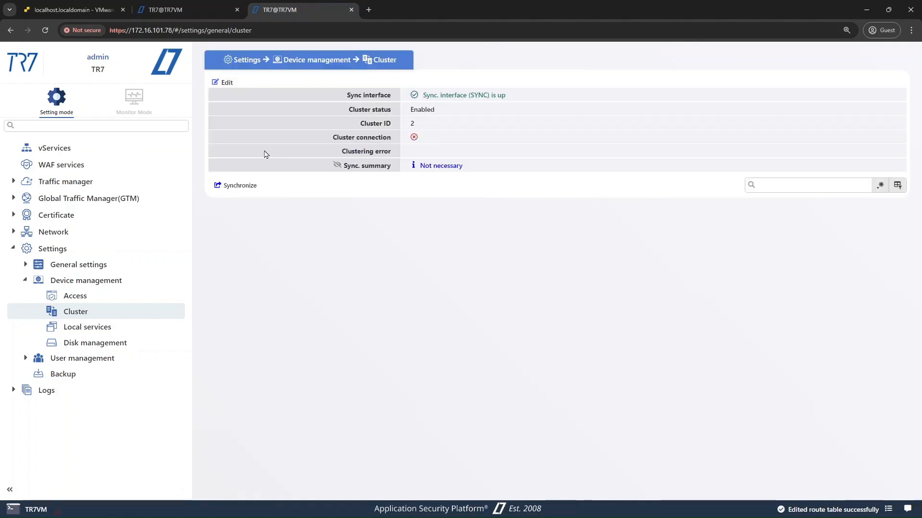
# On the 172.16.101.77 appliance, edit the MGMT interface IP, setting the tr7-demo-2 address to 172.16.101.78, and submit it.
pyautogui.click(190, 6)
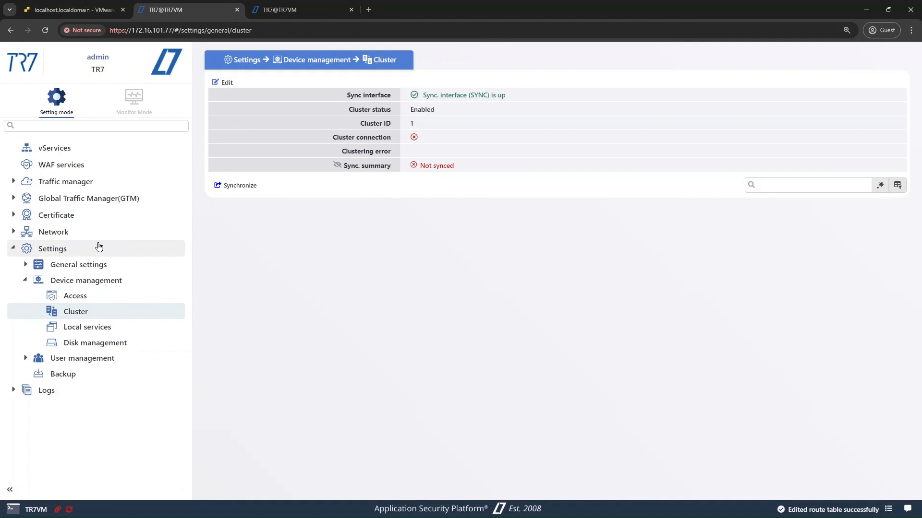
pyautogui.click(94, 240)
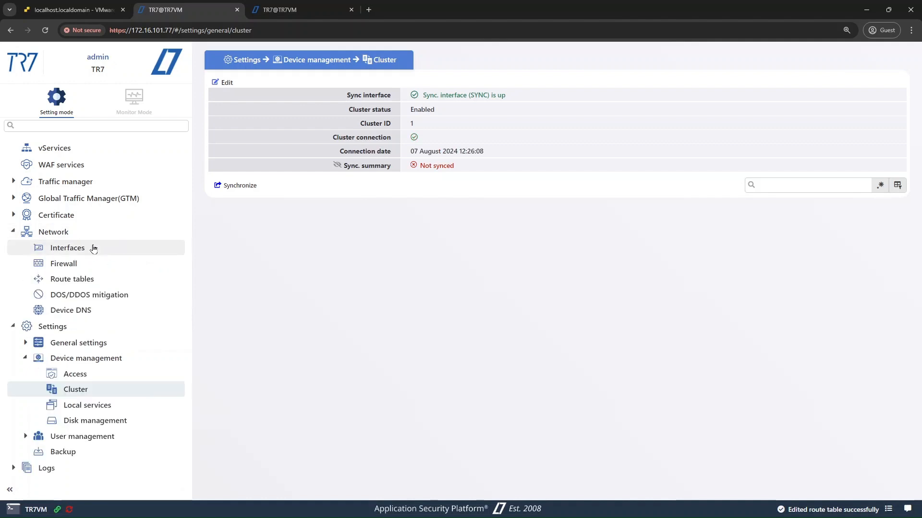
pyautogui.click(93, 249)
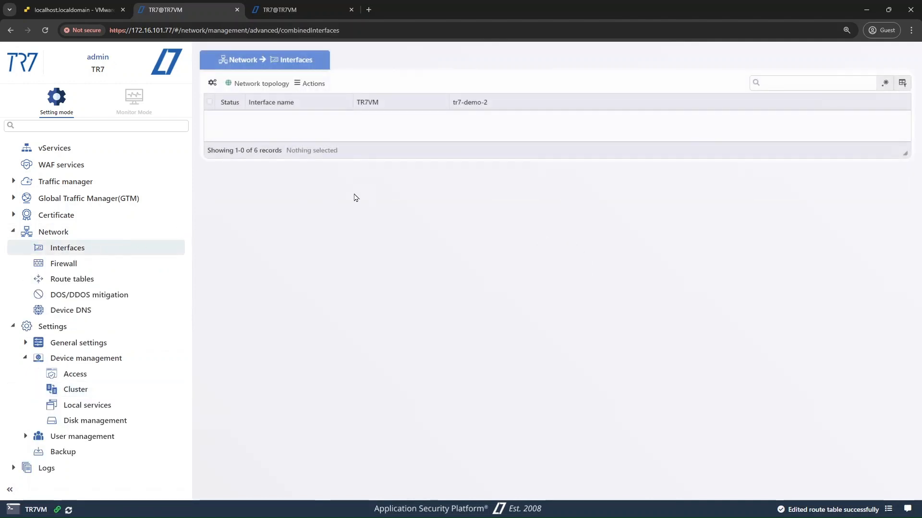
pyautogui.click(427, 117)
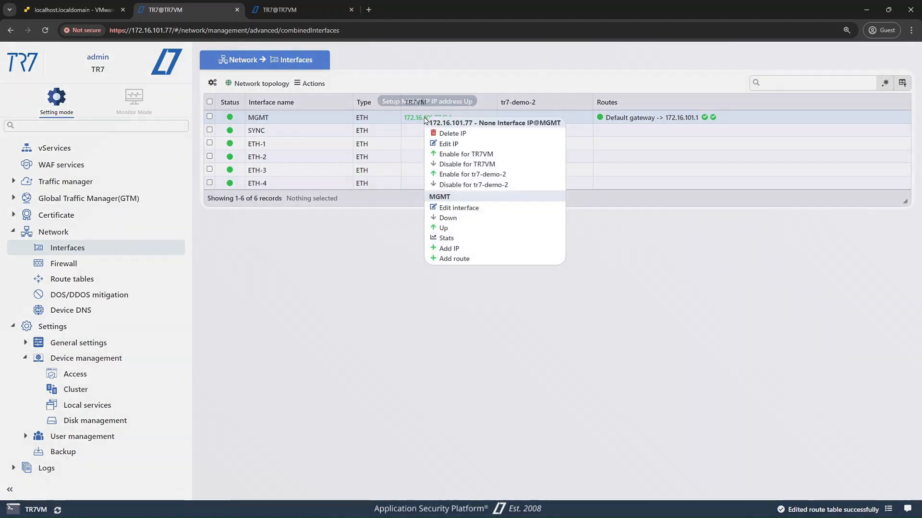
pyautogui.click(438, 144)
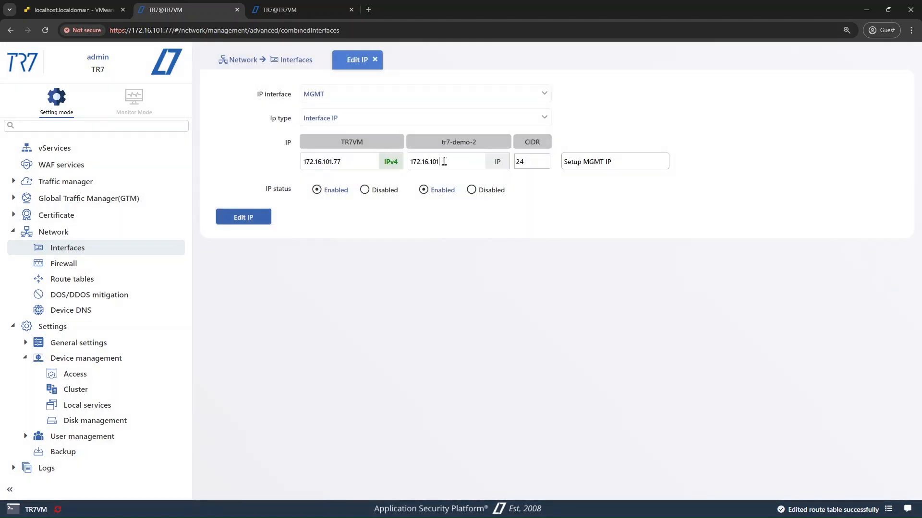
pyautogui.write('8')
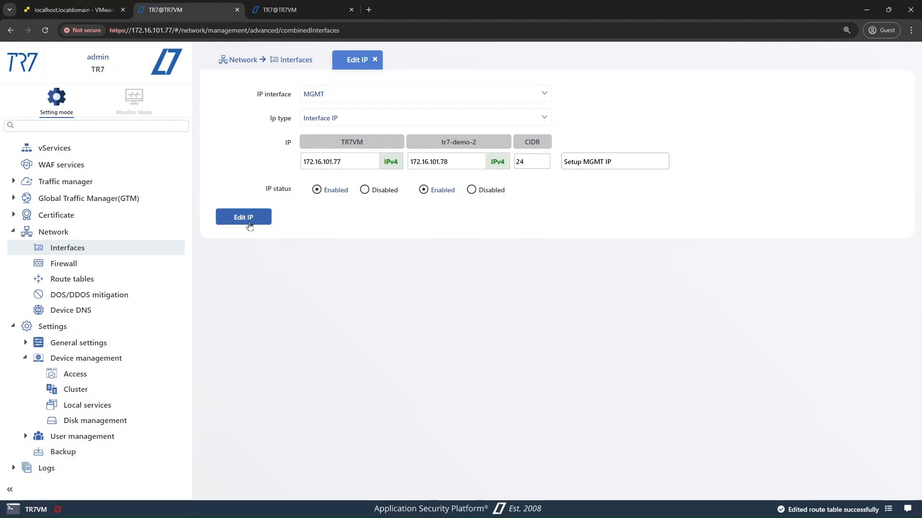
pyautogui.click(249, 221)
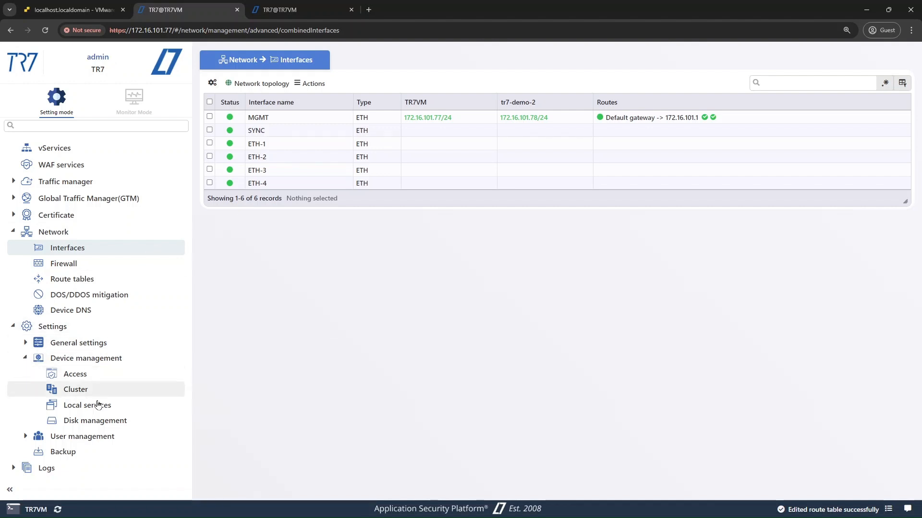
# Check the Local services page on the 172.16.101.77 appliance and the Cluster page on the 172.16.101.78 appliance.
pyautogui.click(98, 407)
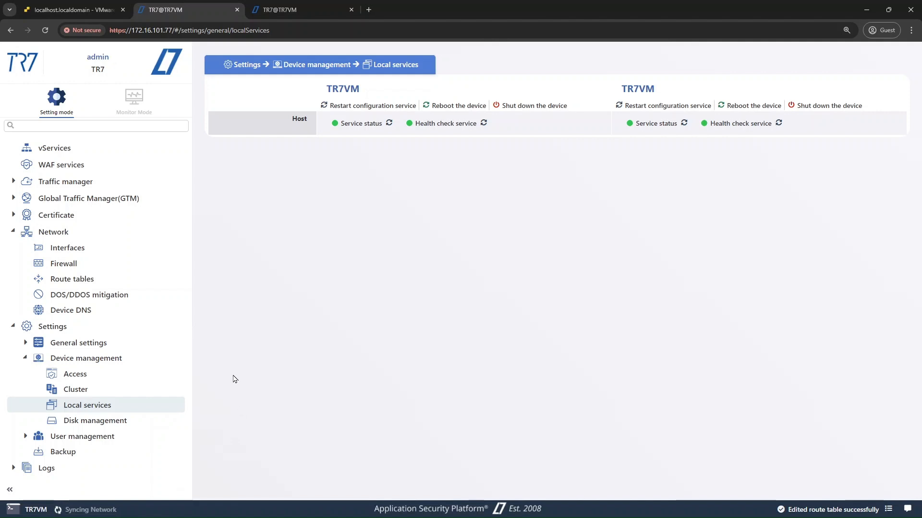
pyautogui.click(288, 9)
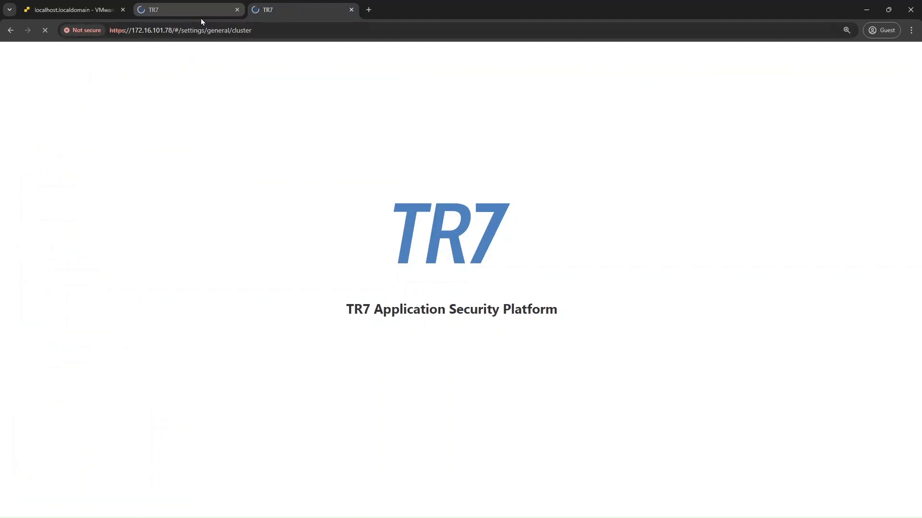
pyautogui.click(196, 13)
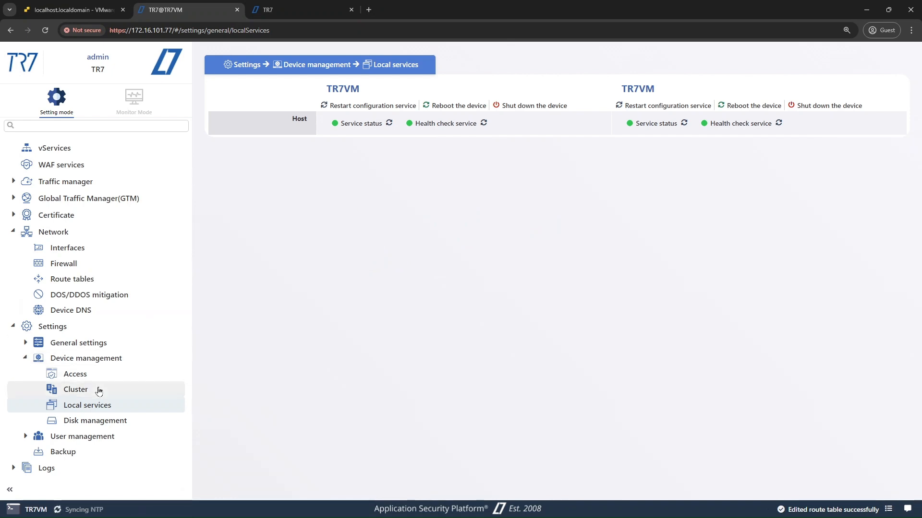
# Synchronize the cluster from the 172.16.101.77 appliance's Cluster page, expanding the sync summary to review each field and collapsing it when done.
pyautogui.click(98, 391)
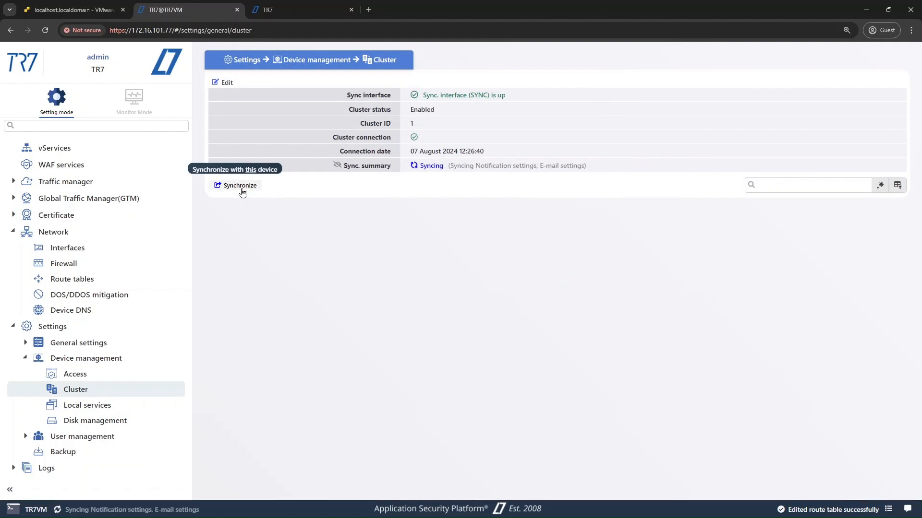
pyautogui.click(336, 165)
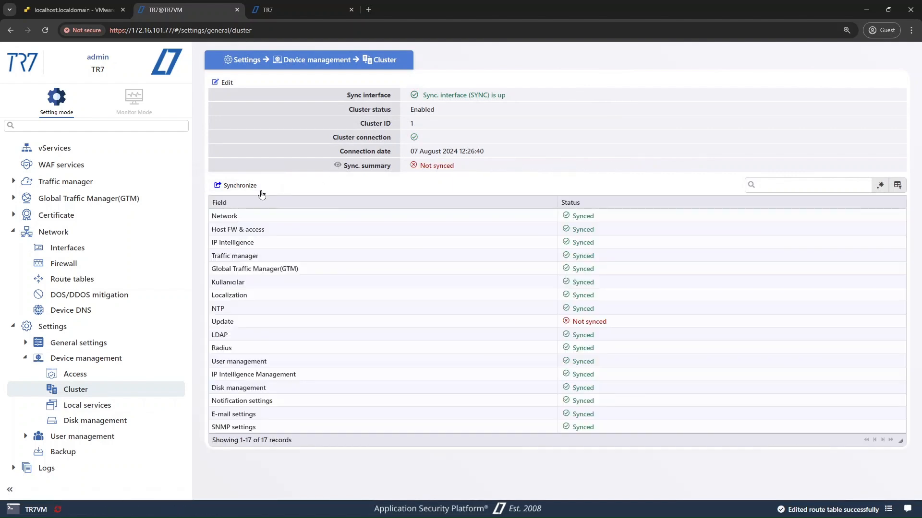
pyautogui.click(246, 188)
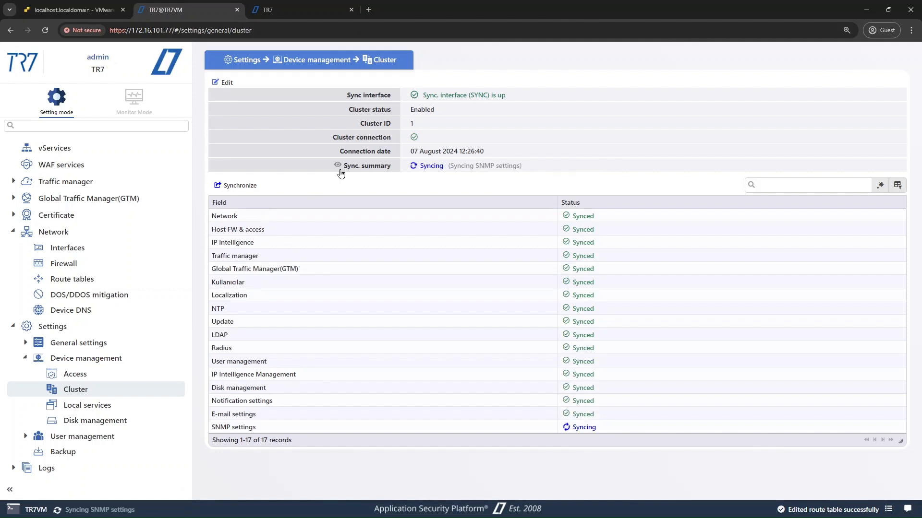
pyautogui.click(337, 166)
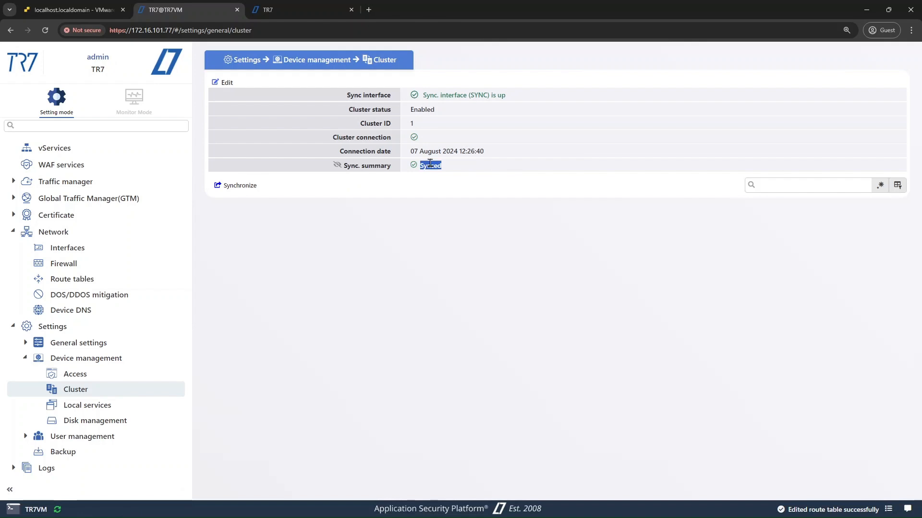